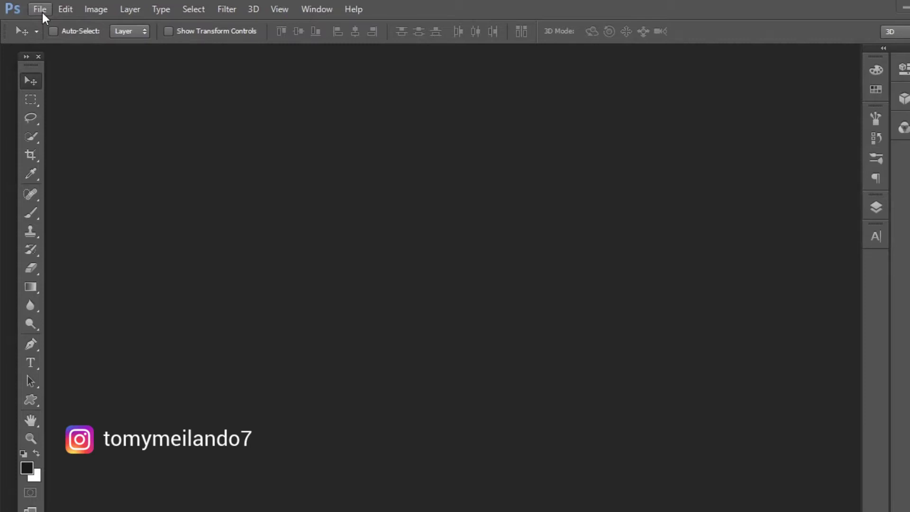
- Open BACKPACK.jpg and MOUNTAIN.jpg together from the Downloads folder
{"action": "left_click", "coordinate": [41, 12]}
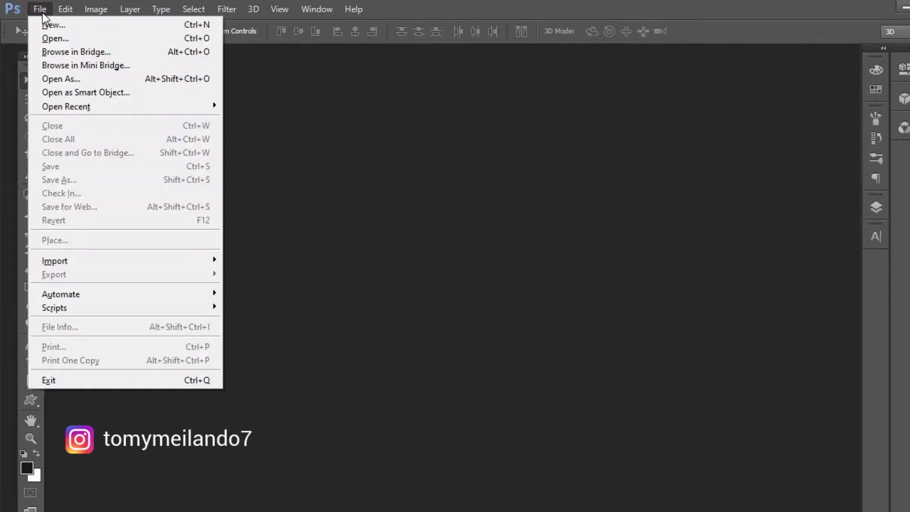
{"action": "left_click", "coordinate": [201, 41]}
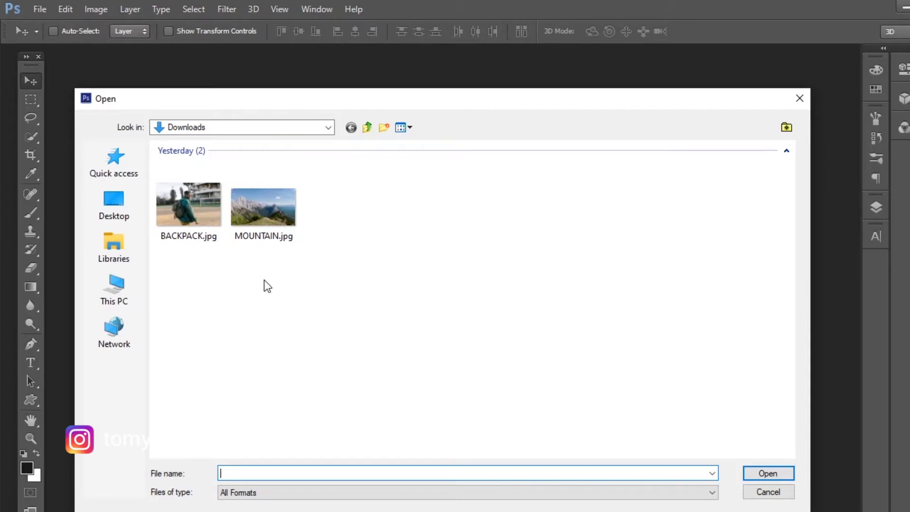
{"action": "left_click", "coordinate": [205, 220]}
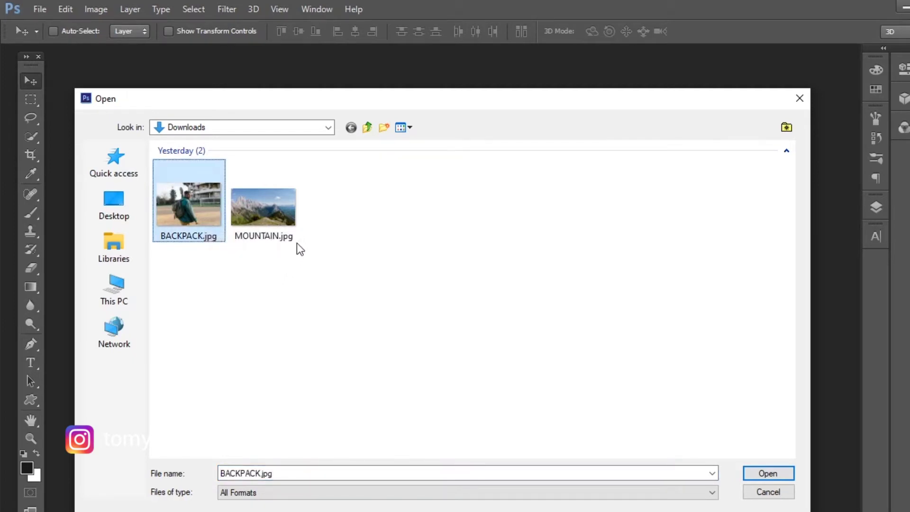
{"action": "left_click", "coordinate": [273, 216], "text": "ctrl"}
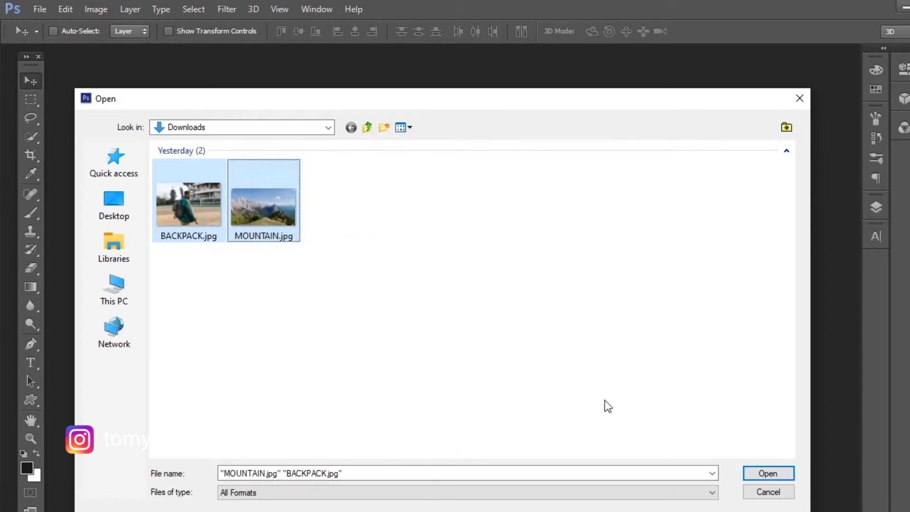
{"action": "left_click", "coordinate": [762, 474]}
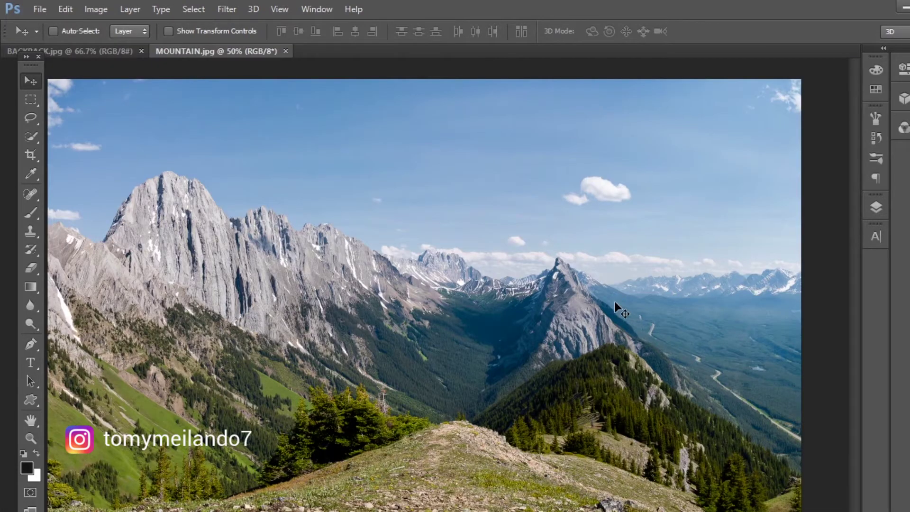
{"action": "key", "text": "ctrl+Tab"}
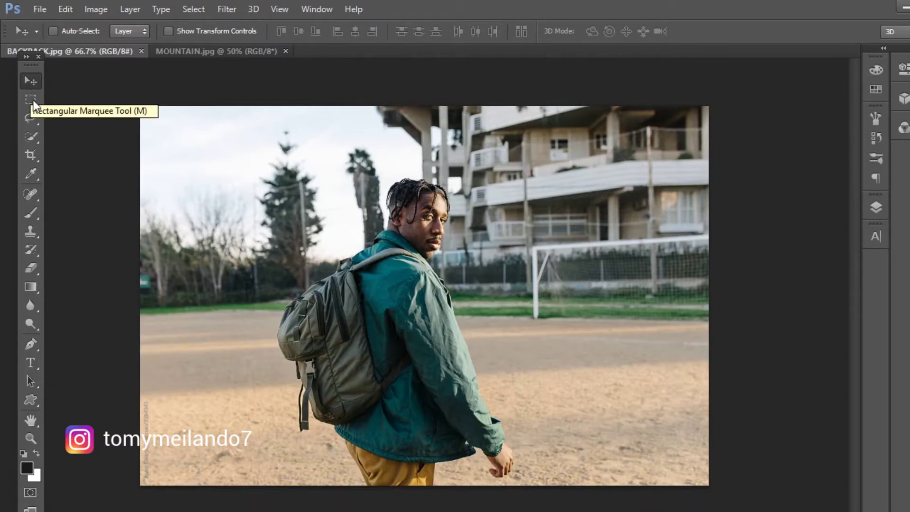
{"action": "left_click", "coordinate": [33, 347]}
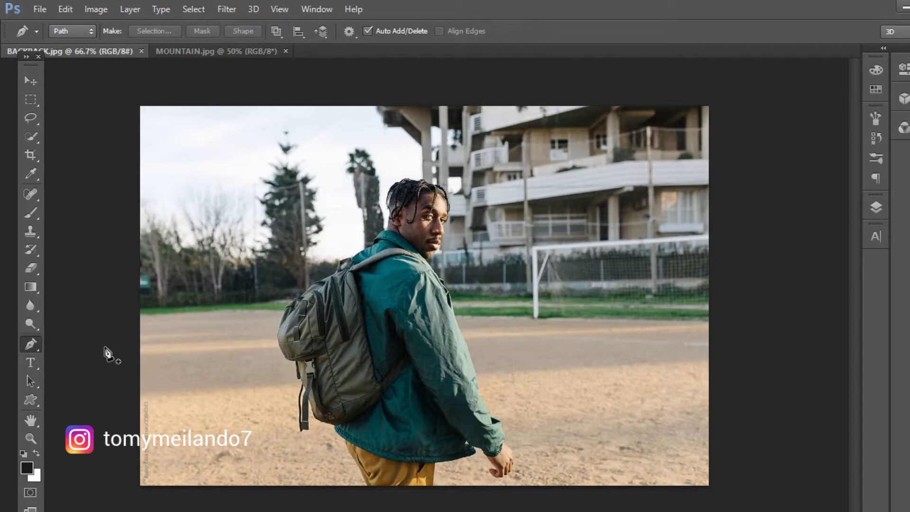
{"action": "key", "text": "v"}
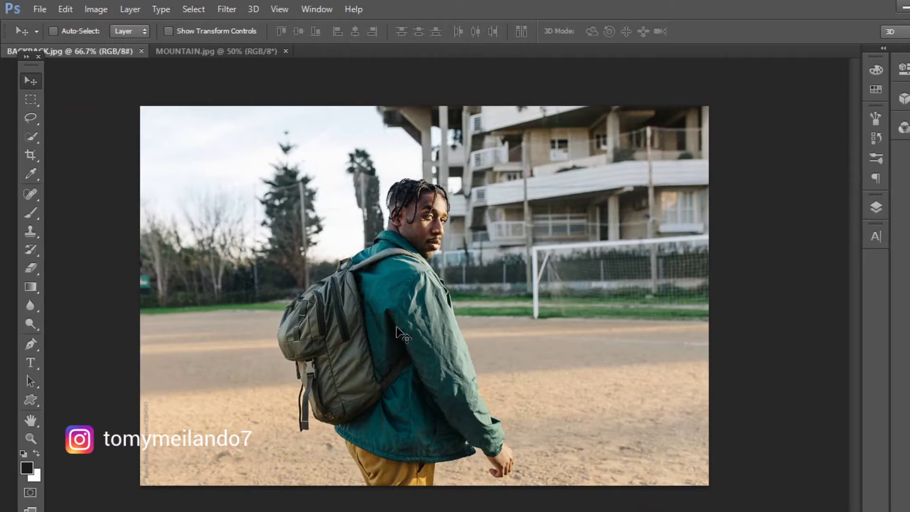
{"action": "left_click", "coordinate": [232, 60]}
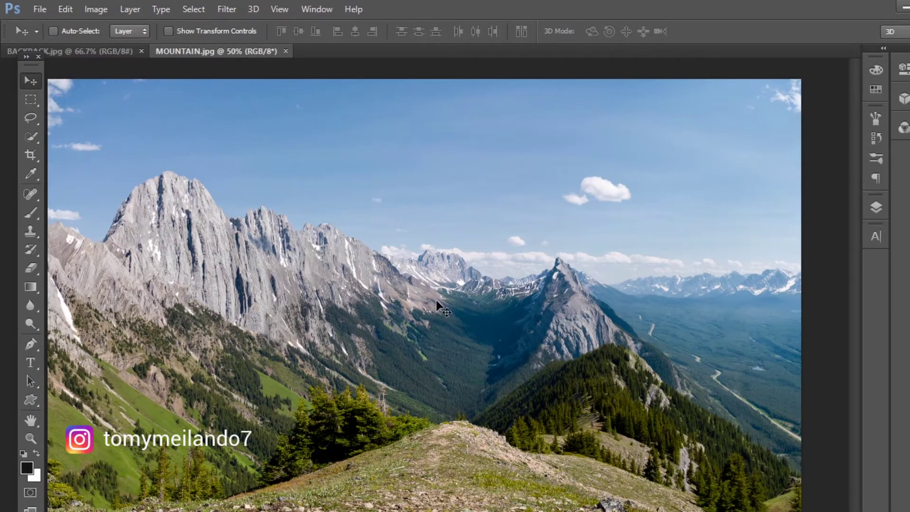
{"action": "left_click", "coordinate": [98, 52]}
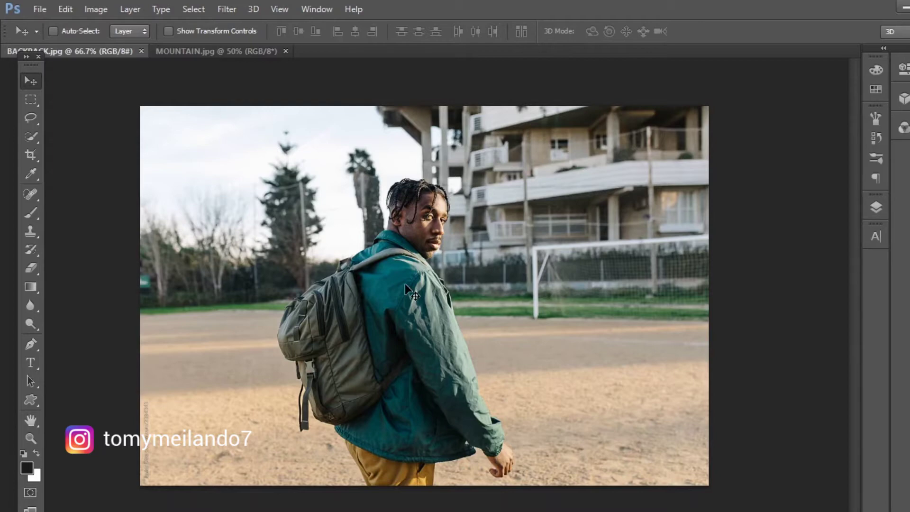
{"action": "left_click_drag", "start_coordinate": [405, 283], "coordinate": [198, 50]}
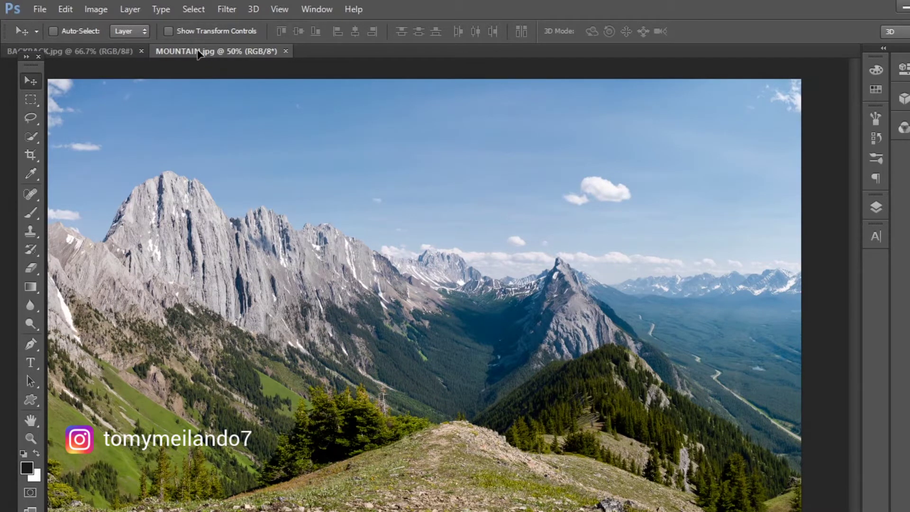
{"action": "left_click_drag", "start_coordinate": [198, 50], "coordinate": [223, 94]}
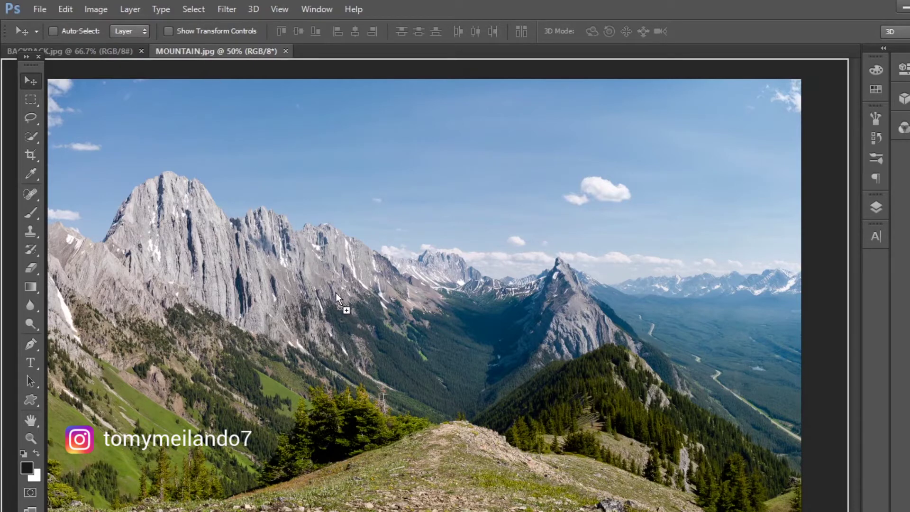
{"action": "left_click_drag", "start_coordinate": [335, 291], "coordinate": [335, 292]}
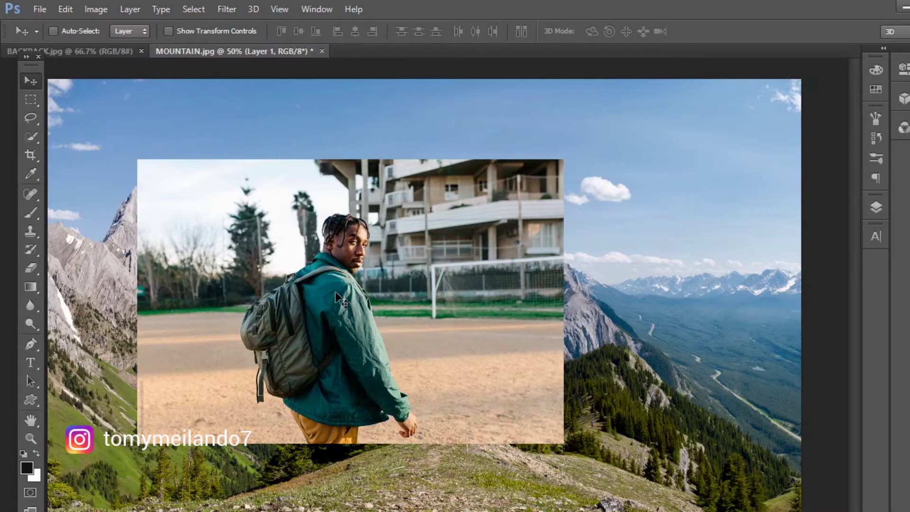
{"action": "key", "text": "ctrl+z"}
- Copy the backpack photo into MOUNTAIN.jpg as a new layer, placed near the middle of the mountain scene
{"action": "left_click", "coordinate": [106, 50]}
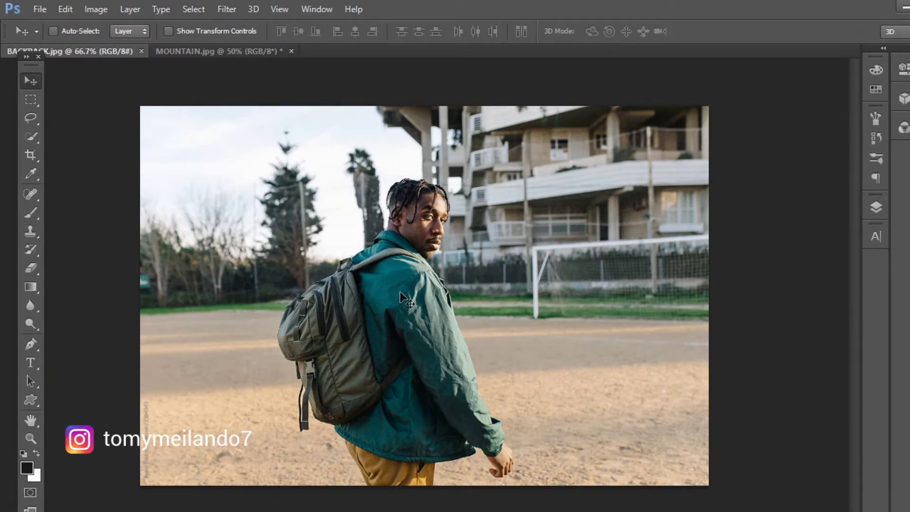
{"action": "left_click_drag", "start_coordinate": [400, 293], "coordinate": [289, 122]}
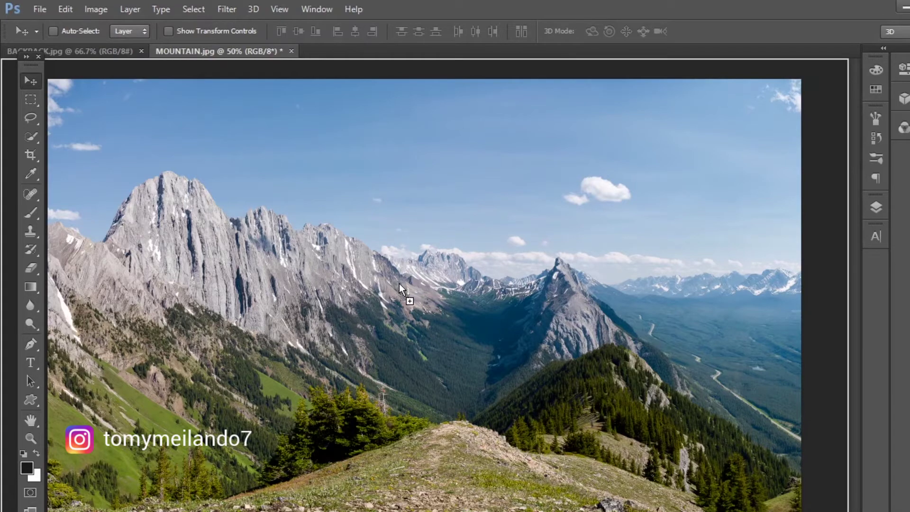
{"action": "left_click_drag", "start_coordinate": [398, 283], "coordinate": [398, 282]}
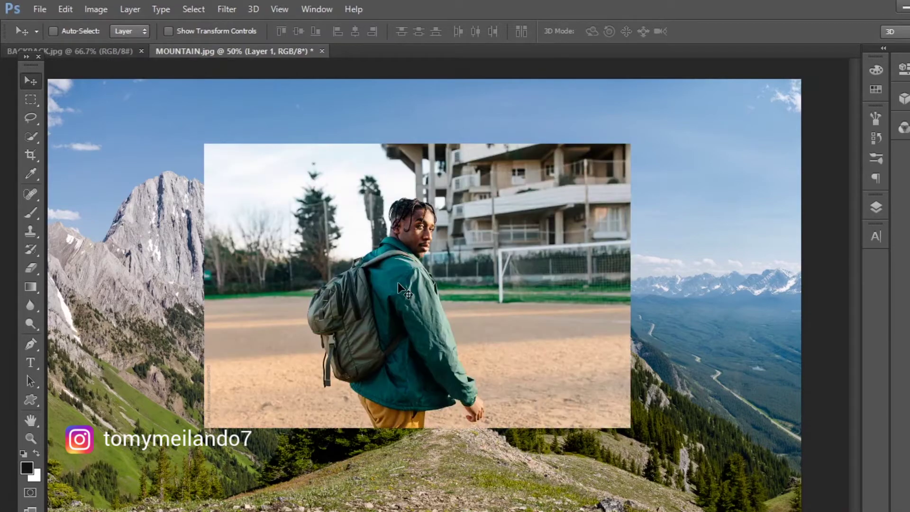
{"action": "left_click", "coordinate": [99, 52]}
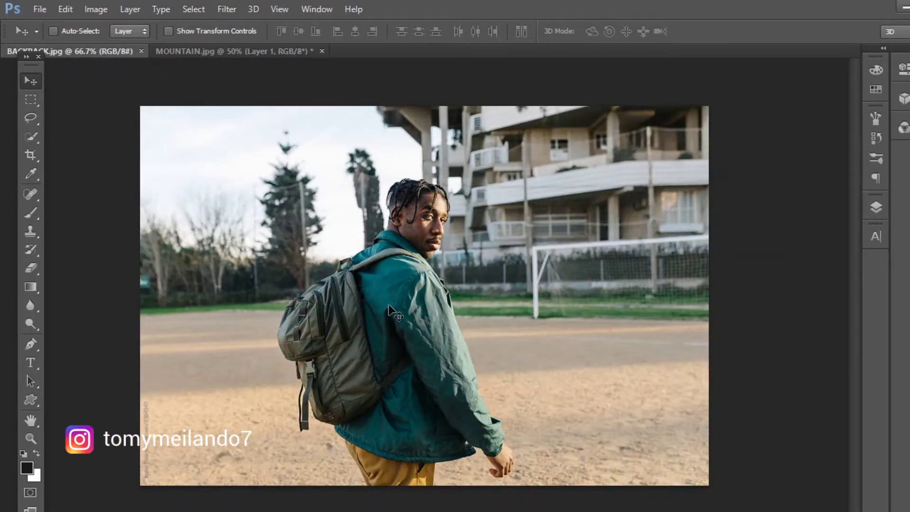
{"action": "left_click", "coordinate": [255, 52]}
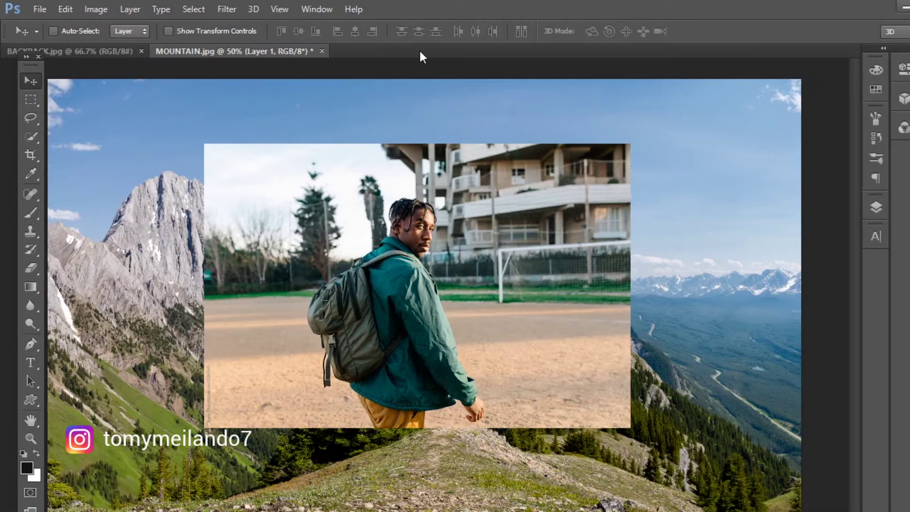
- Display the list of layers for the MOUNTAIN.jpg document
{"action": "left_click", "coordinate": [319, 10]}
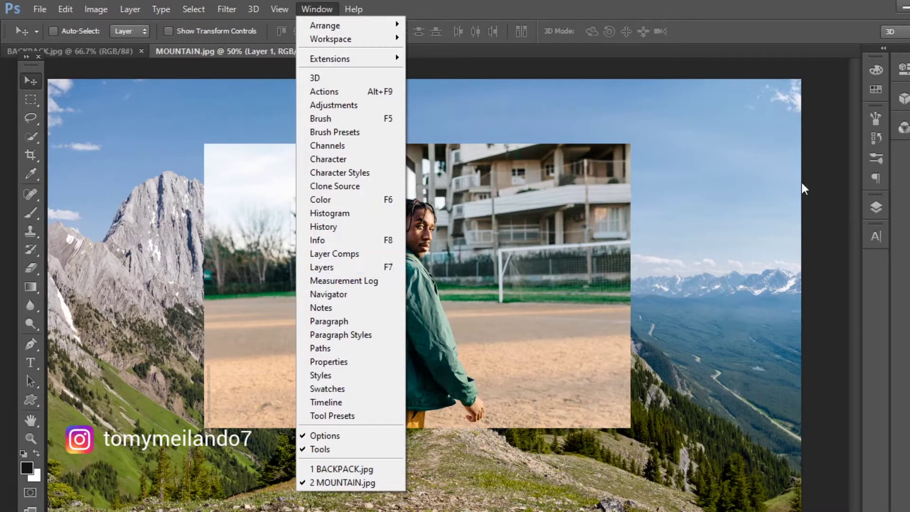
{"action": "left_click", "coordinate": [322, 9]}
{"action": "left_click", "coordinate": [322, 7]}
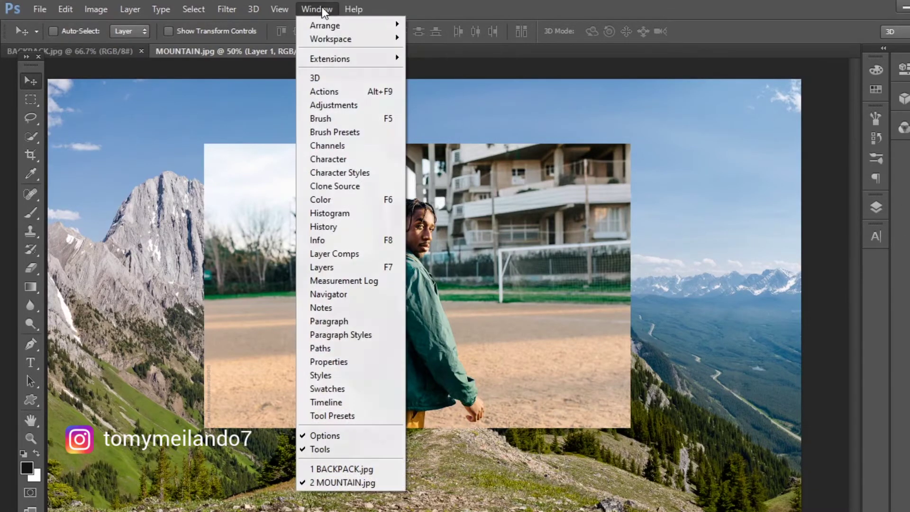
{"action": "left_click", "coordinate": [377, 266]}
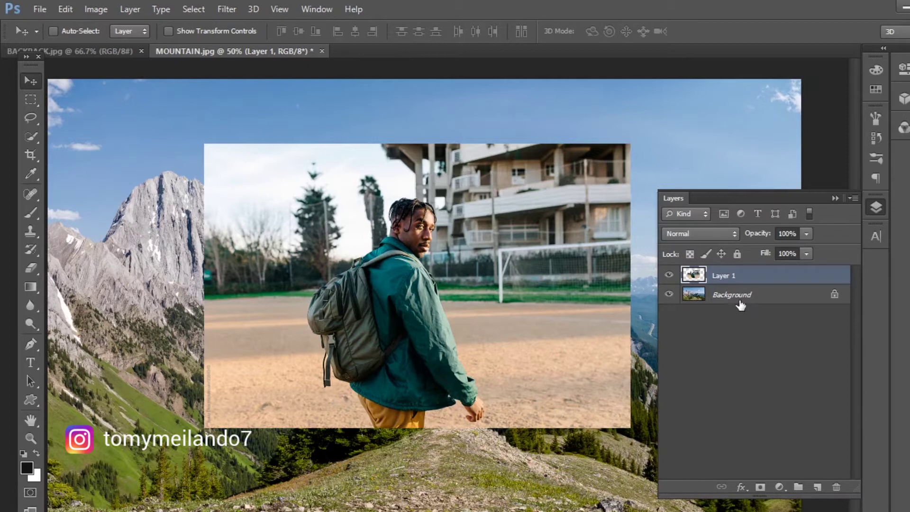
- Lower the opacity of the backpack photo's layer, Layer 1, to 46% so the mountains show through
{"action": "left_click", "coordinate": [719, 299]}
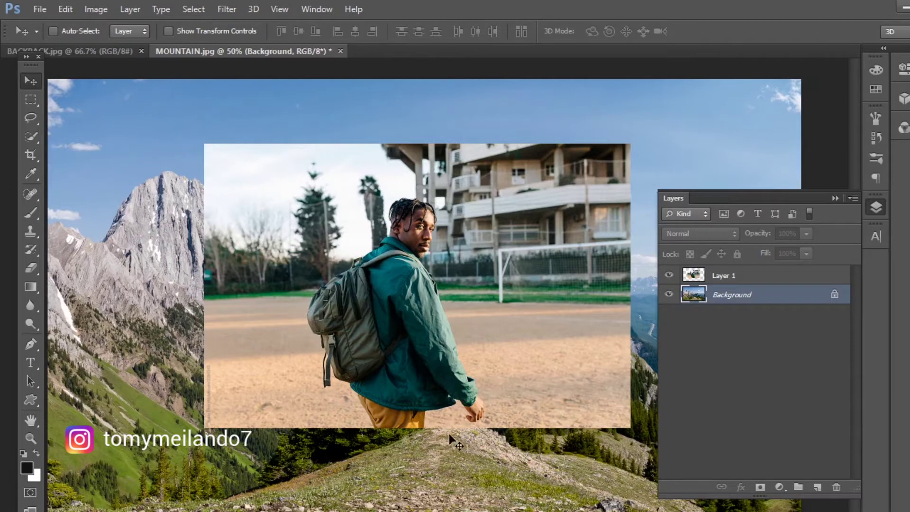
{"action": "left_click", "coordinate": [717, 280]}
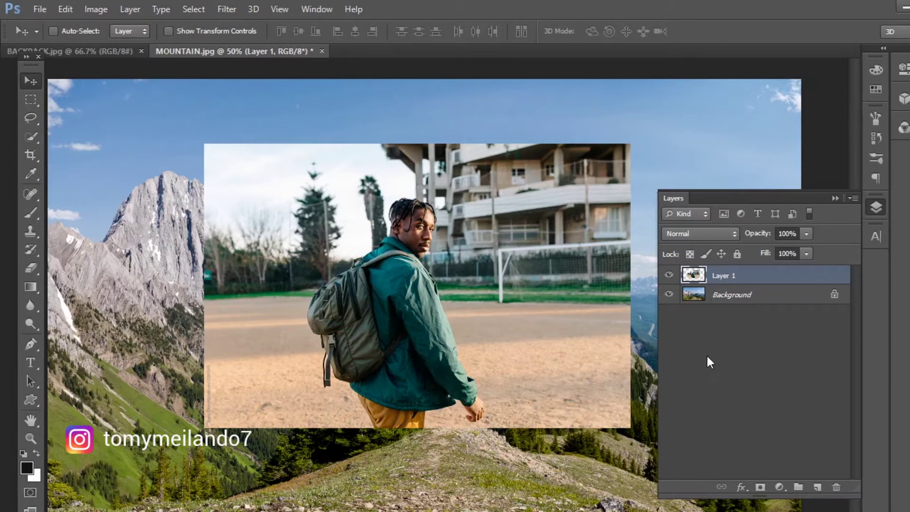
{"action": "left_click", "coordinate": [805, 234]}
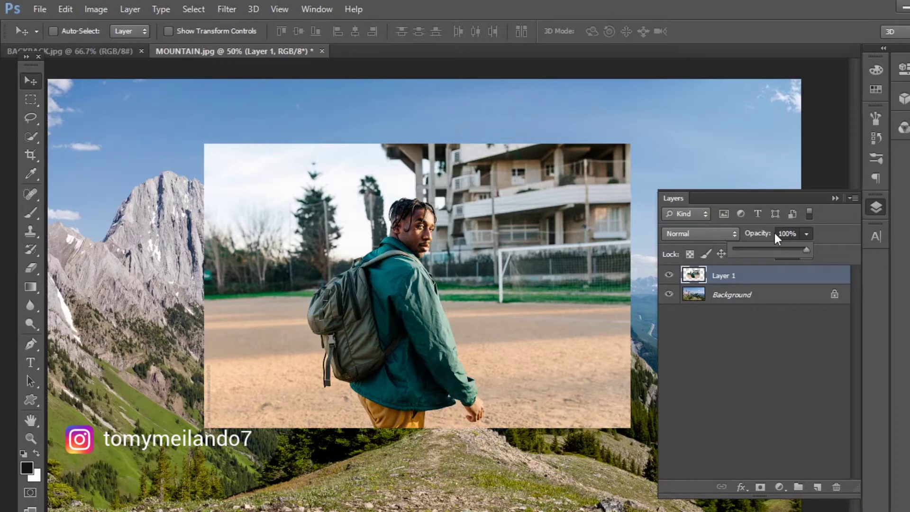
{"action": "left_click", "coordinate": [806, 234]}
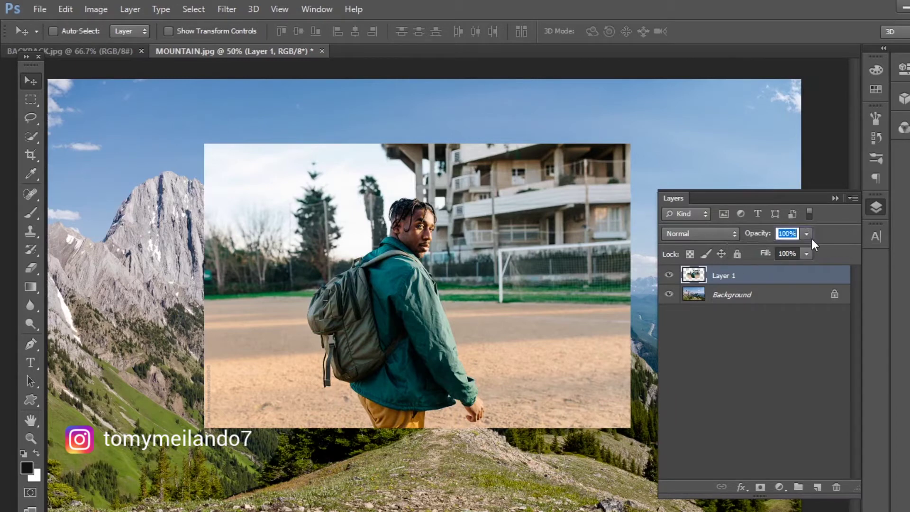
{"action": "left_click", "coordinate": [808, 234]}
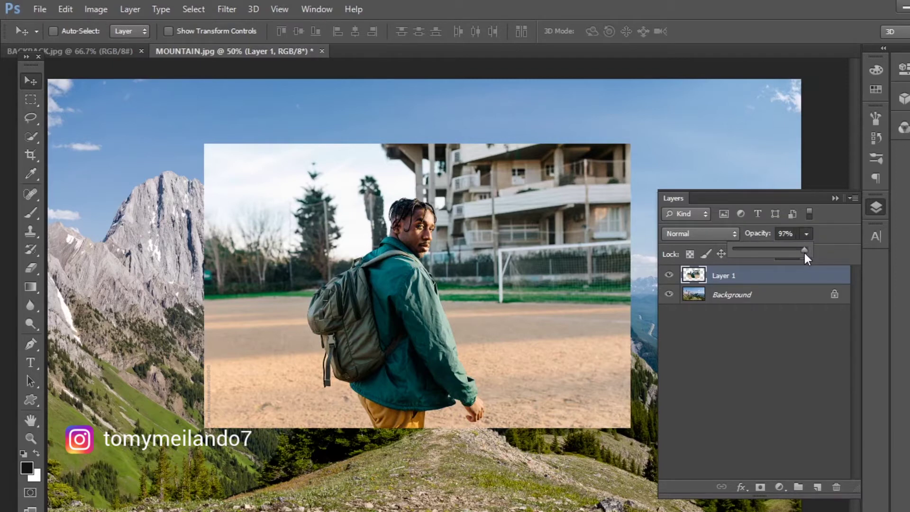
{"action": "left_click_drag", "start_coordinate": [804, 253], "coordinate": [775, 253]}
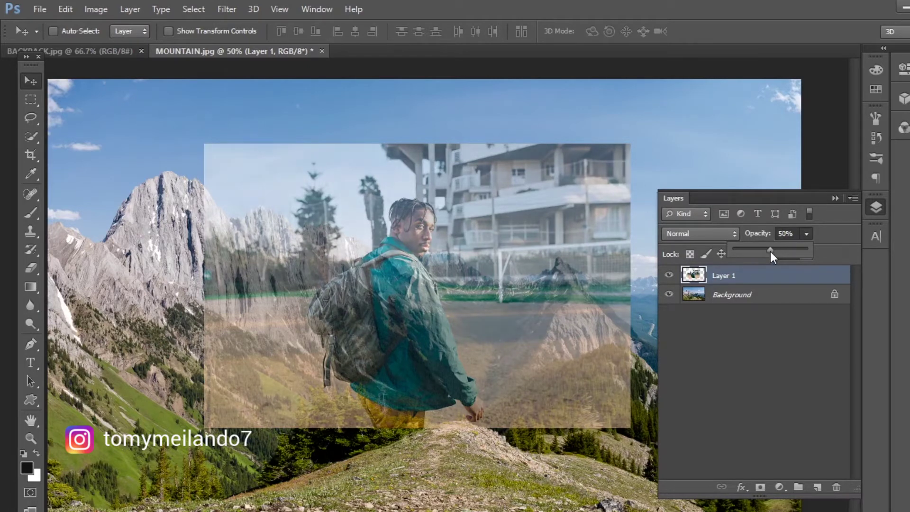
{"action": "left_click_drag", "start_coordinate": [769, 251], "coordinate": [766, 251]}
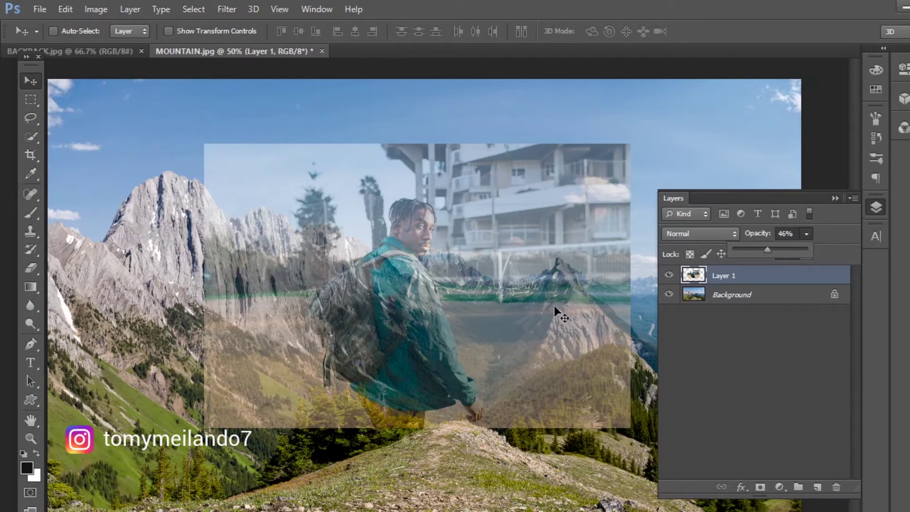
{"action": "left_click", "coordinate": [805, 235]}
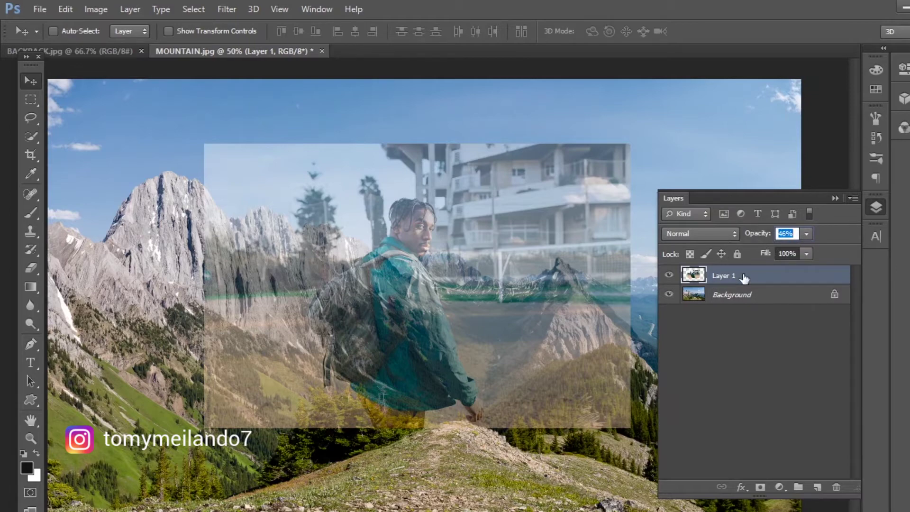
- Enlarge the backpack photo proportionally to about 141% with Free Transform and centre the man over the rocky ridge
{"action": "left_click", "coordinate": [65, 9]}
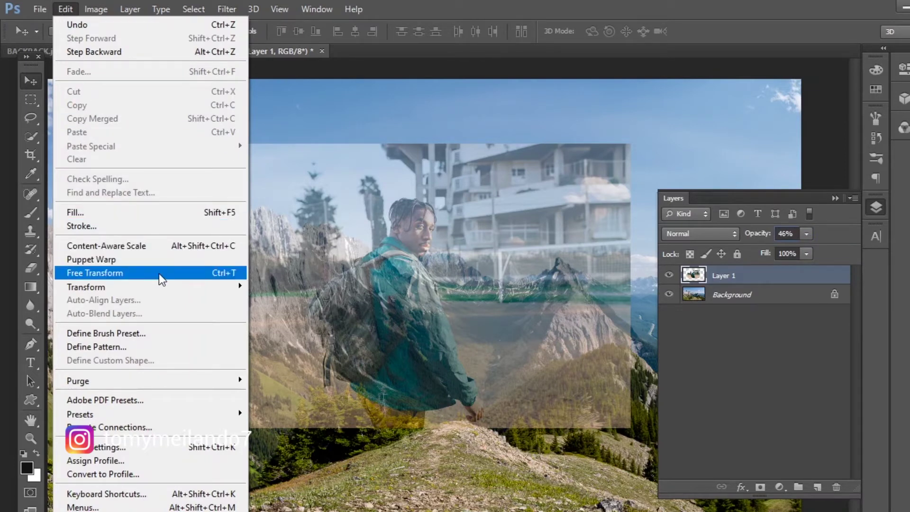
{"action": "left_click", "coordinate": [235, 274]}
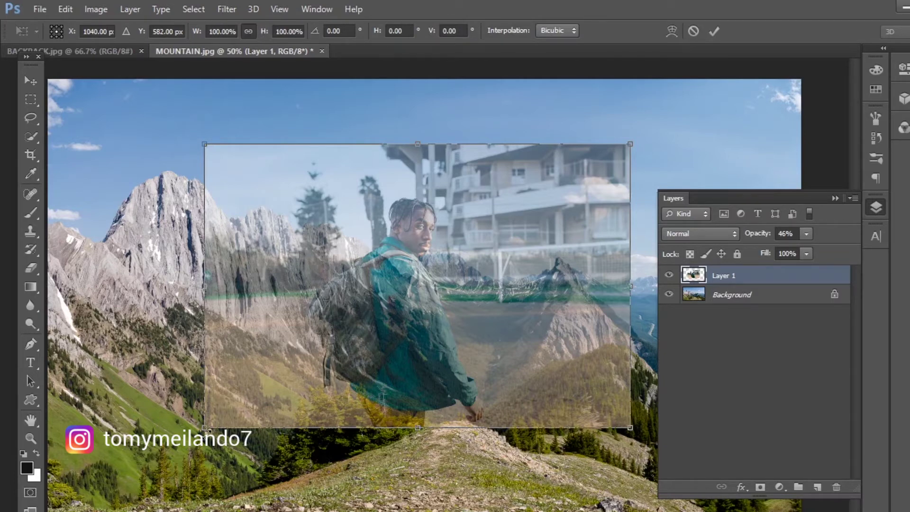
{"action": "left_click_drag", "start_coordinate": [206, 429], "coordinate": [82, 510]}
{"action": "left_click_drag", "start_coordinate": [629, 144], "coordinate": [682, 109]}
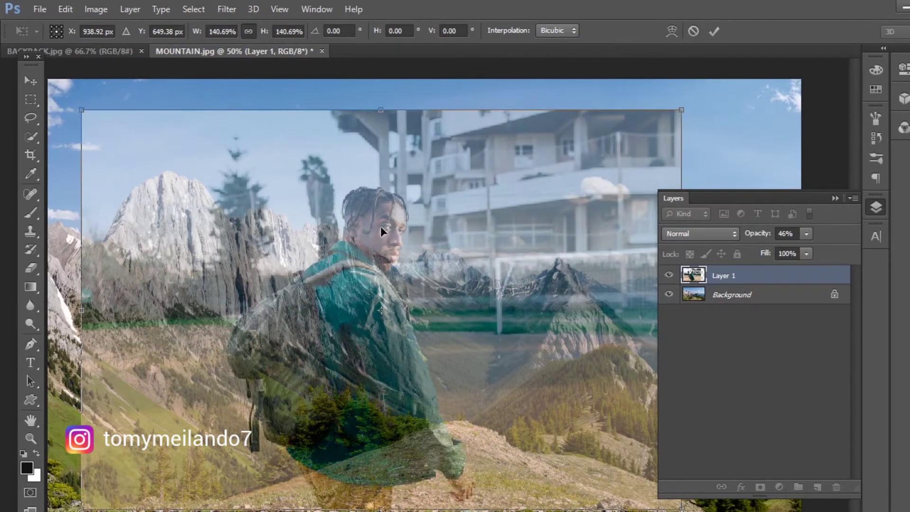
{"action": "left_click_drag", "start_coordinate": [380, 226], "coordinate": [439, 229]}
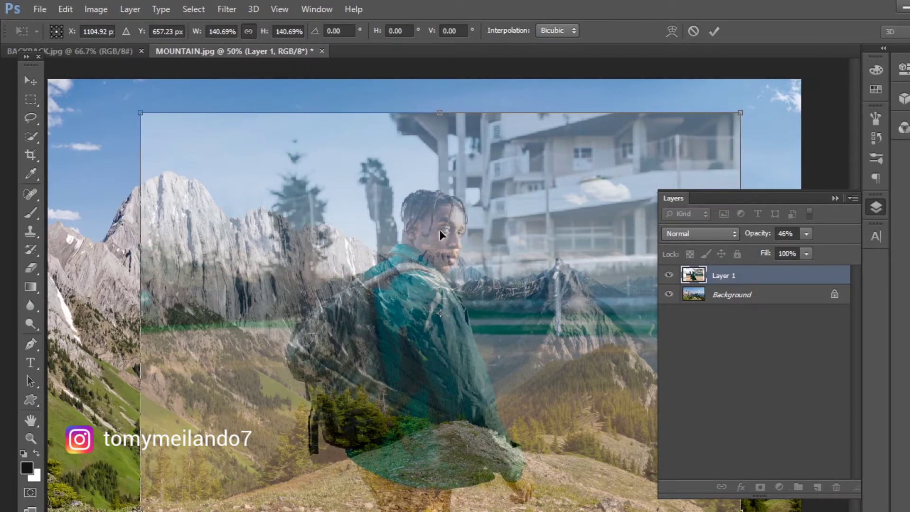
{"action": "left_click", "coordinate": [713, 31]}
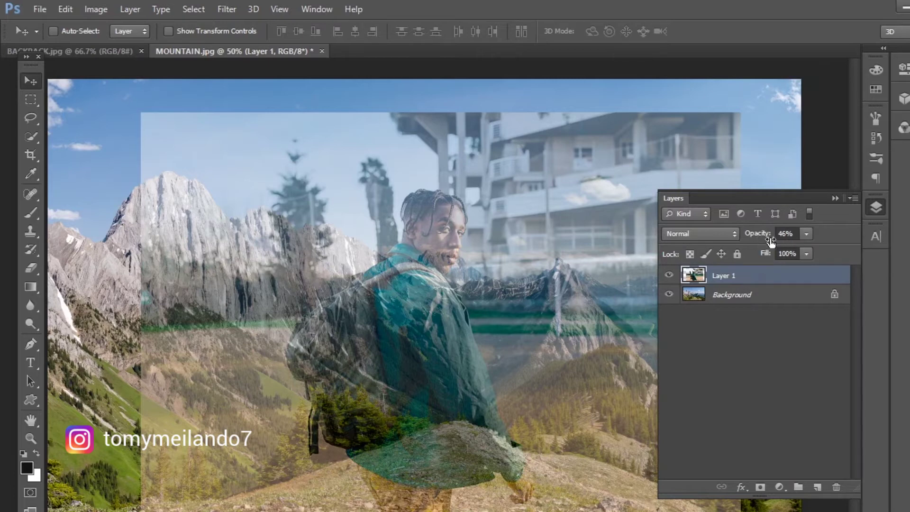
- Set the opacity of Layer 1 back to 100%
{"action": "left_click", "coordinate": [806, 234]}
{"action": "left_click_drag", "start_coordinate": [808, 252], "coordinate": [861, 252]}
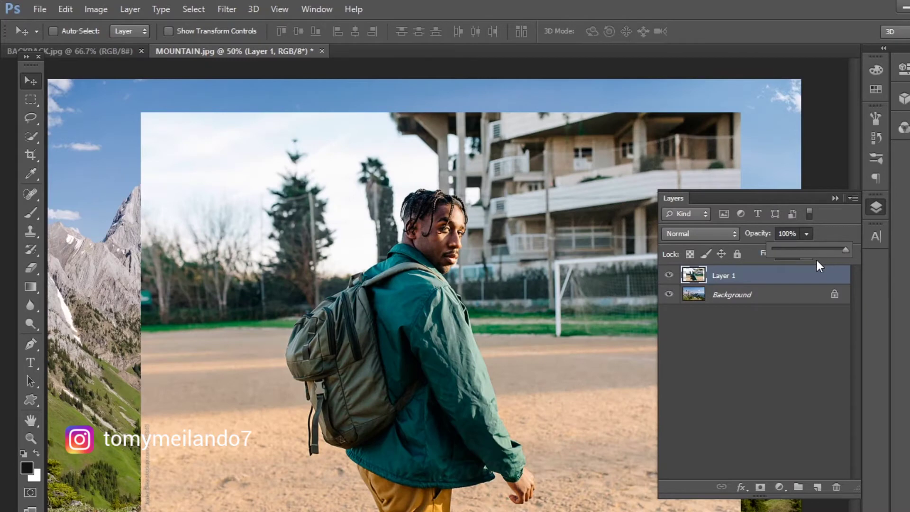
- Shorten the floating layer list and add a white layer mask to Layer 1
{"action": "left_click", "coordinate": [783, 277]}
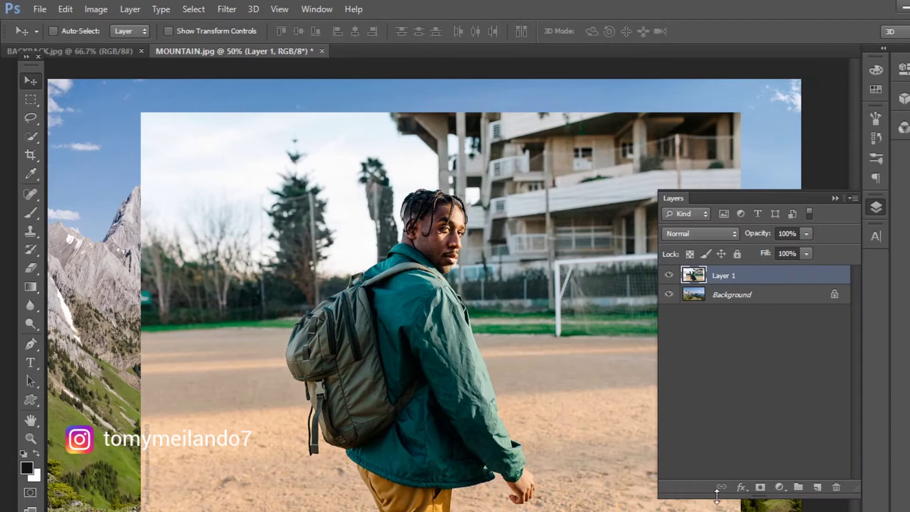
{"action": "left_click_drag", "start_coordinate": [713, 487], "coordinate": [721, 383]}
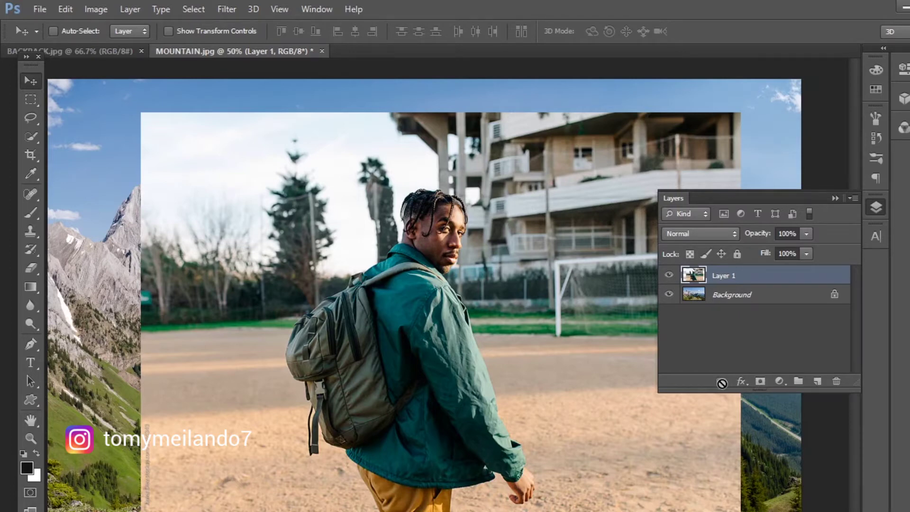
{"action": "left_click", "coordinate": [760, 382]}
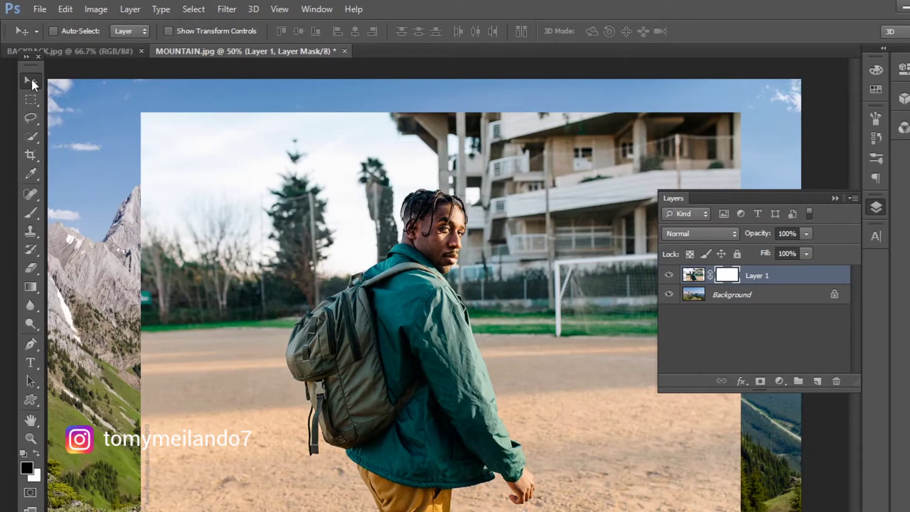
- Choose the Brush tool with a soft round tip, 360 px size and 0% hardness
{"action": "left_click", "coordinate": [33, 214]}
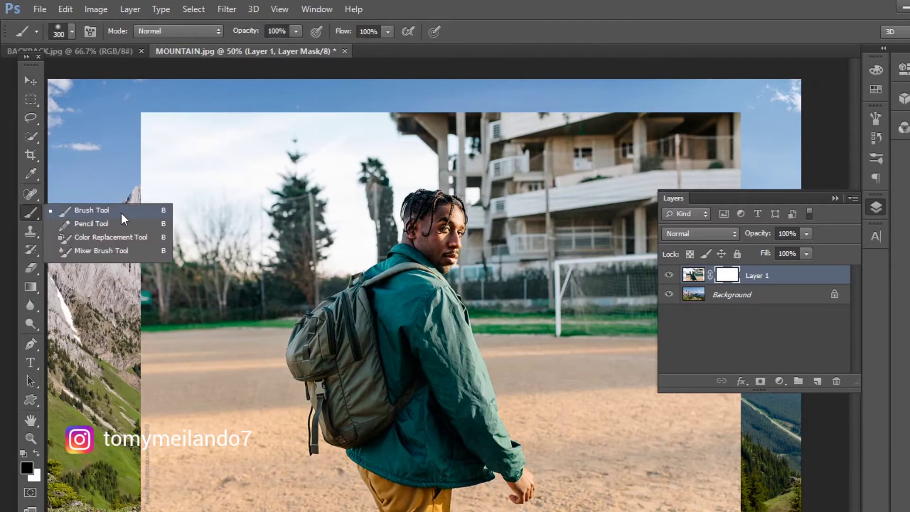
{"action": "left_click", "coordinate": [31, 81]}
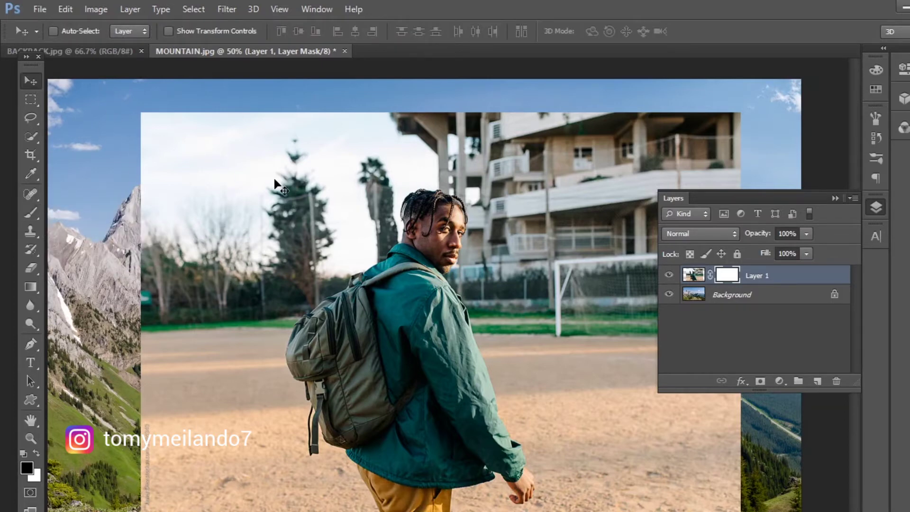
{"action": "key", "text": "b"}
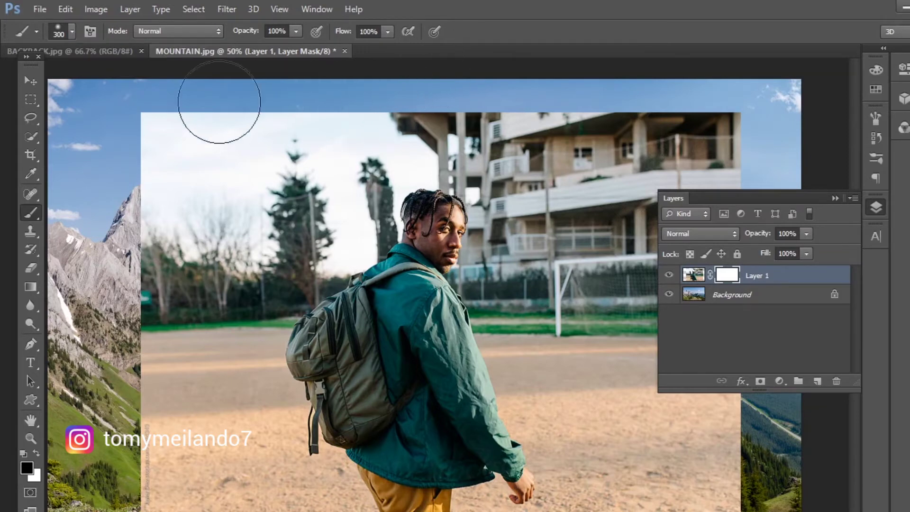
{"action": "left_click", "coordinate": [73, 32]}
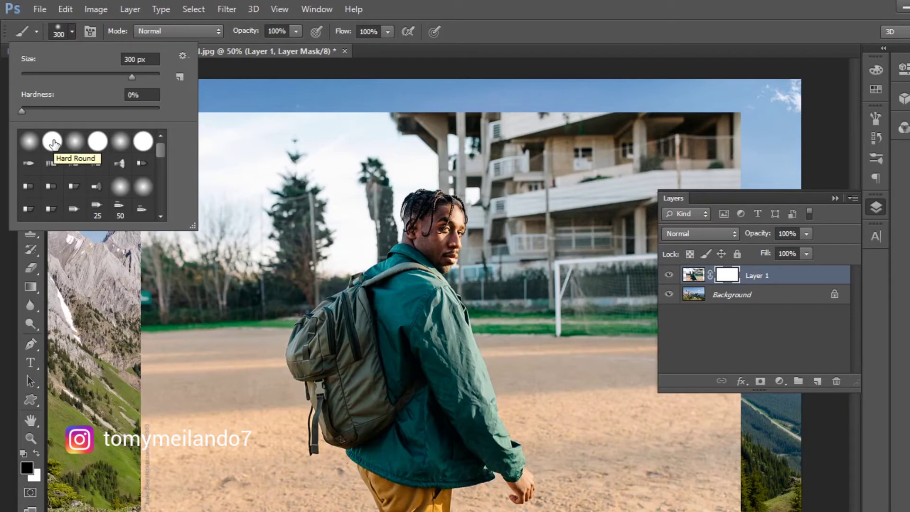
{"action": "left_click", "coordinate": [28, 143]}
{"action": "left_click_drag", "start_coordinate": [130, 76], "coordinate": [80, 76]}
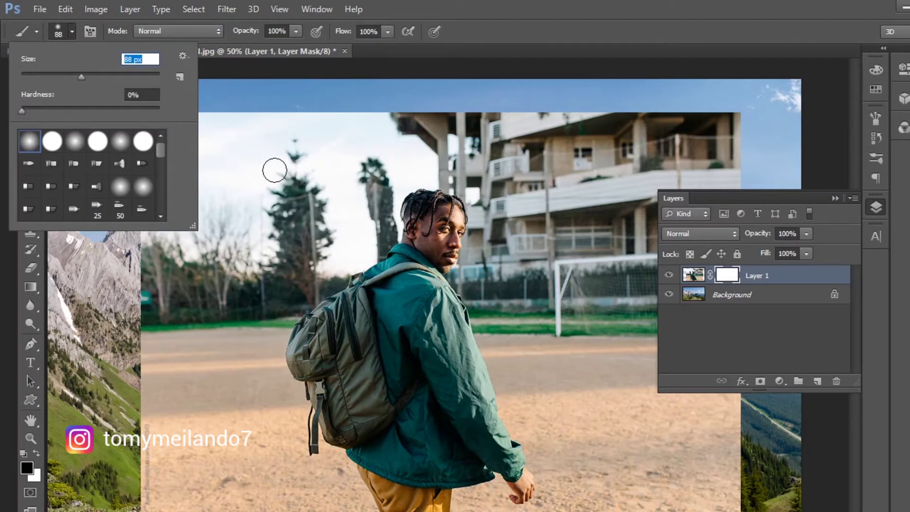
{"action": "left_click_drag", "start_coordinate": [79, 77], "coordinate": [139, 74]}
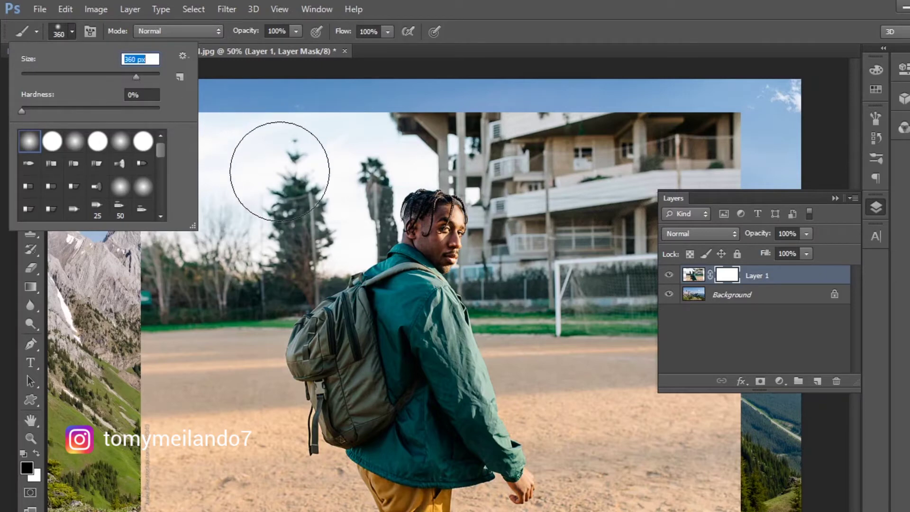
{"action": "left_click", "coordinate": [74, 33]}
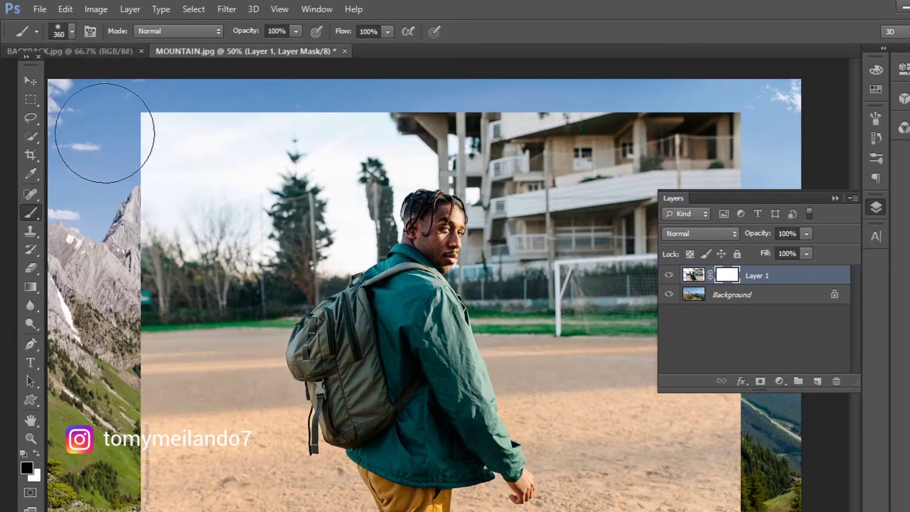
{"action": "left_click", "coordinate": [74, 36]}
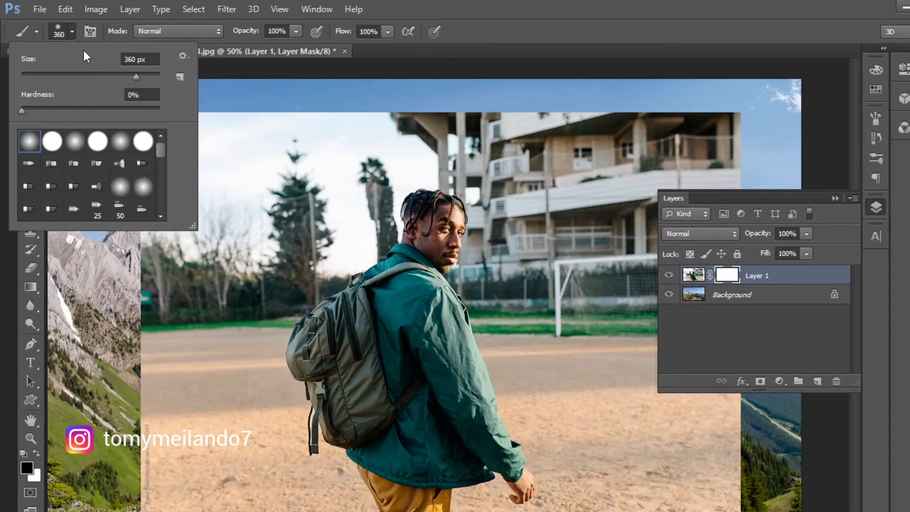
{"action": "left_click", "coordinate": [72, 32]}
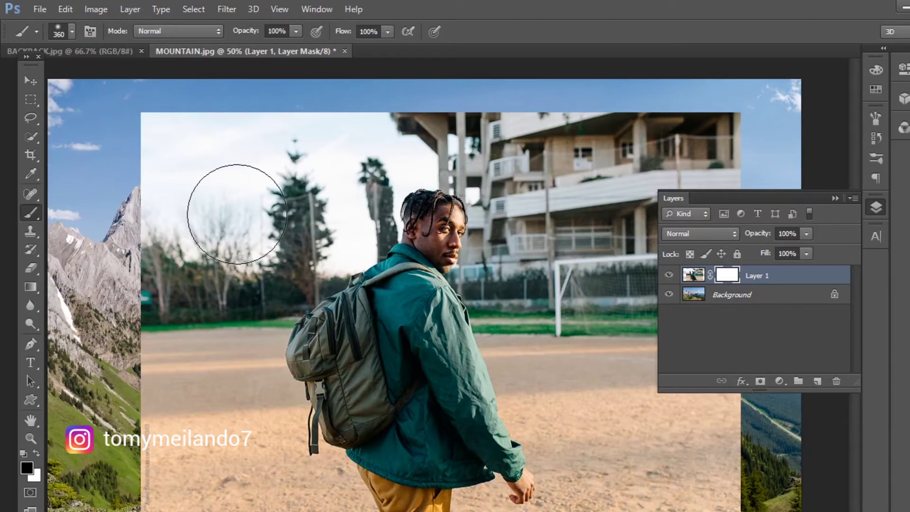
- Enlarge the brush to 700 px and reduce it again to 400 px
{"action": "key", "text": "bracketright"}
{"action": "key", "text": "bracketright"}
{"action": "key", "text": "bracketright"}
{"action": "key", "text": "bracketright"}
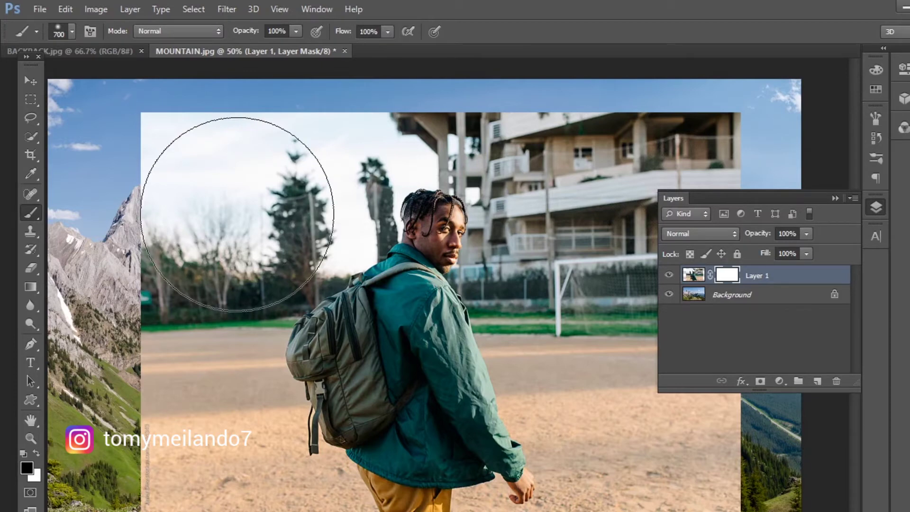
{"action": "key", "text": "bracketleft"}
{"action": "key", "text": "bracketleft"}
{"action": "key", "text": "bracketleft"}
{"action": "key", "text": "bracketleft"}
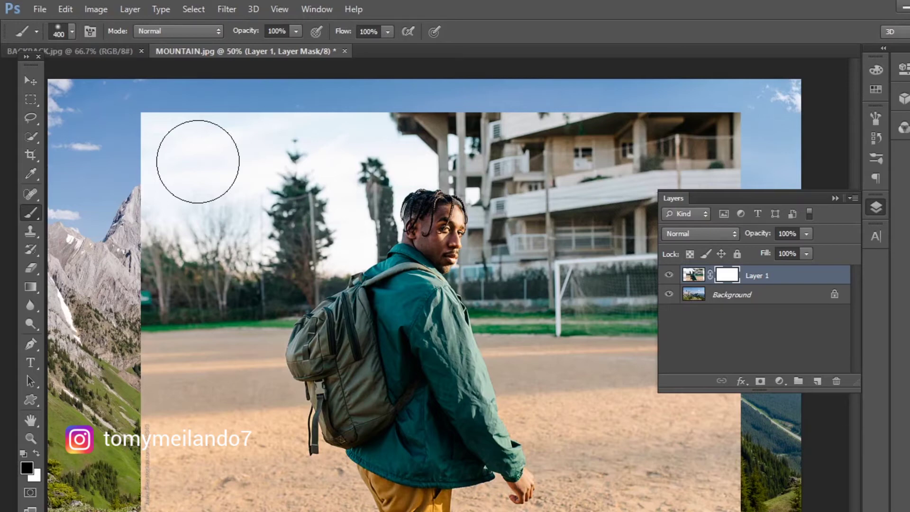
- Enlarge the brush tip to 2800 px
{"action": "key", "text": "bracketright"}
{"action": "key", "text": "bracketright"}
{"action": "key", "text": "bracketright"}
{"action": "key", "text": "bracketright"}
{"action": "key", "text": "bracketright"}
{"action": "key", "text": "bracketright"}
{"action": "key", "text": "bracketright"}
{"action": "key", "text": "bracketright"}
{"action": "key", "text": "bracketright"}
{"action": "key", "text": "bracketright"}
{"action": "key", "text": "bracketright"}
{"action": "key", "text": "bracketright"}
{"action": "key", "text": "bracketright"}
{"action": "key", "text": "bracketright"}
{"action": "key", "text": "bracketright"}
{"action": "key", "text": "bracketright"}
{"action": "key", "text": "bracketright"}
{"action": "key", "text": "bracketright"}
{"action": "key", "text": "bracketright"}
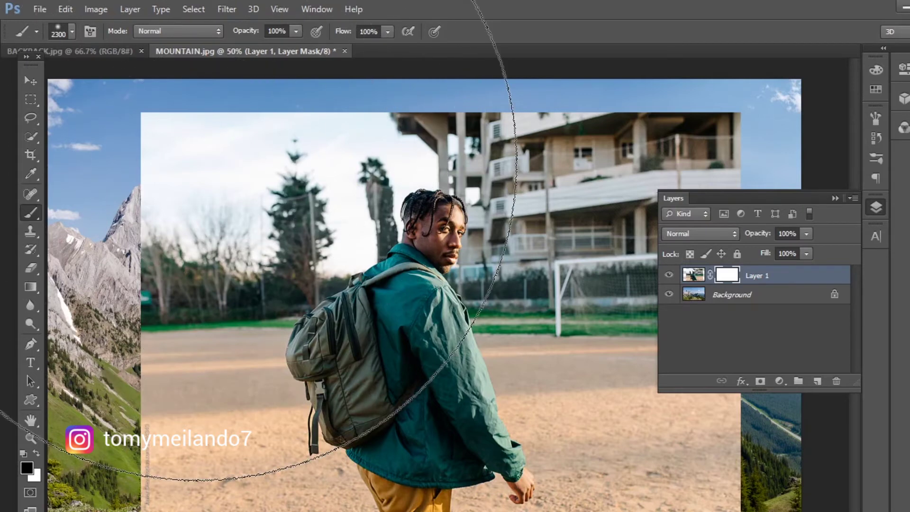
{"action": "key", "text": "bracketright"}
{"action": "key", "text": "bracketright"}
{"action": "key", "text": "bracketright"}
{"action": "key", "text": "bracketright"}
{"action": "key", "text": "bracketright"}
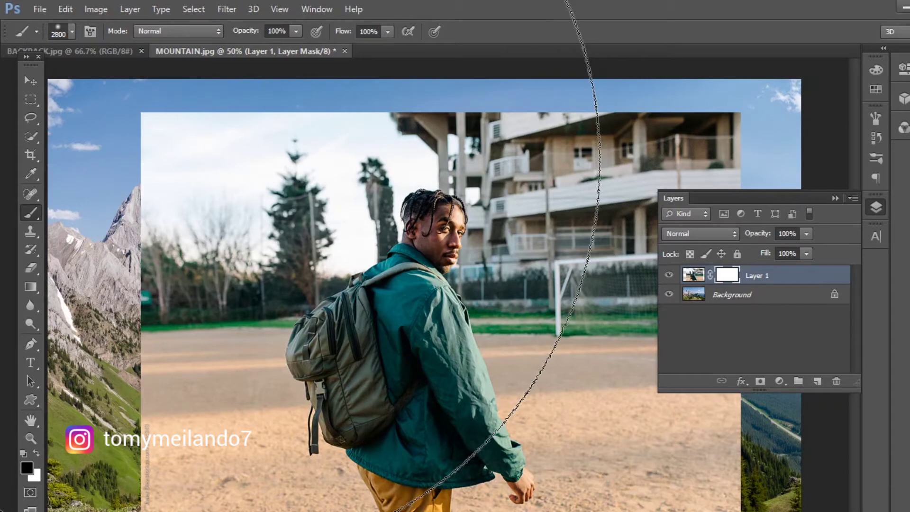
- Shrink the brush tip all the way down to 1 px
{"action": "key", "text": "bracketleft"}
{"action": "key", "text": "bracketleft"}
{"action": "key", "text": "bracketleft"}
{"action": "key", "text": "bracketleft"}
{"action": "key", "text": "bracketleft"}
{"action": "key", "text": "bracketleft"}
{"action": "key", "text": "bracketleft"}
{"action": "key", "text": "bracketleft"}
{"action": "key", "text": "bracketleft"}
{"action": "key", "text": "bracketleft"}
{"action": "key", "text": "bracketleft"}
{"action": "key", "text": "bracketleft"}
{"action": "key", "text": "bracketleft"}
{"action": "key", "text": "bracketleft"}
{"action": "key", "text": "bracketleft"}
{"action": "key", "text": "bracketleft"}
{"action": "key", "text": "bracketleft"}
{"action": "key", "text": "bracketleft"}
{"action": "key", "text": "bracketleft"}
{"action": "key", "text": "bracketleft"}
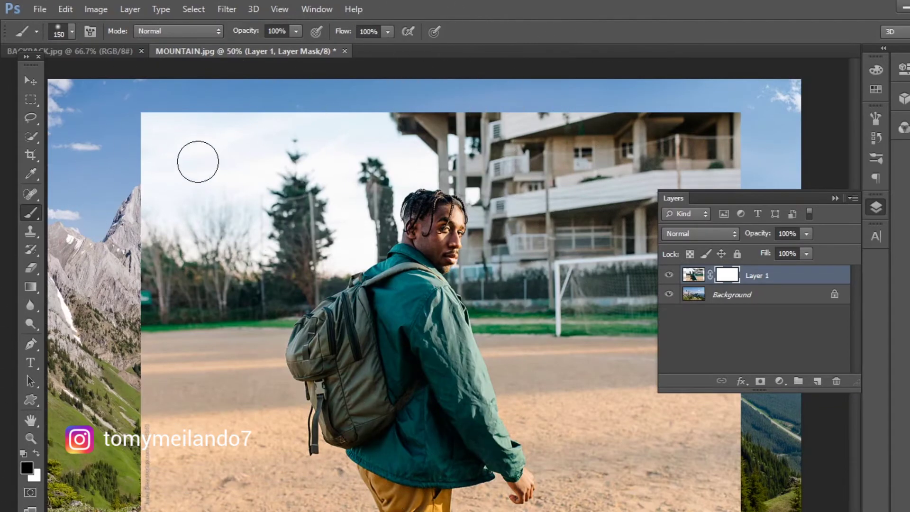
{"action": "key", "text": "bracketleft"}
{"action": "key", "text": "bracketleft"}
{"action": "key", "text": "bracketleft"}
{"action": "key", "text": "bracketleft"}
{"action": "key", "text": "bracketleft"}
{"action": "key", "text": "bracketleft"}
{"action": "key", "text": "bracketleft"}
{"action": "key", "text": "bracketleft"}
{"action": "key", "text": "bracketleft"}
{"action": "key", "text": "bracketleft"}
{"action": "key", "text": "bracketleft"}
{"action": "key", "text": "bracketleft"}
{"action": "key", "text": "bracketleft"}
{"action": "key", "text": "bracketleft"}
{"action": "key", "text": "bracketleft"}
{"action": "key", "text": "bracketleft"}
{"action": "key", "text": "bracketleft"}
{"action": "key", "text": "bracketleft"}
{"action": "key", "text": "bracketleft"}
{"action": "key", "text": "bracketleft"}
- Set the brush size to 63 px and increase it to 90 px
{"action": "left_click", "coordinate": [72, 31]}
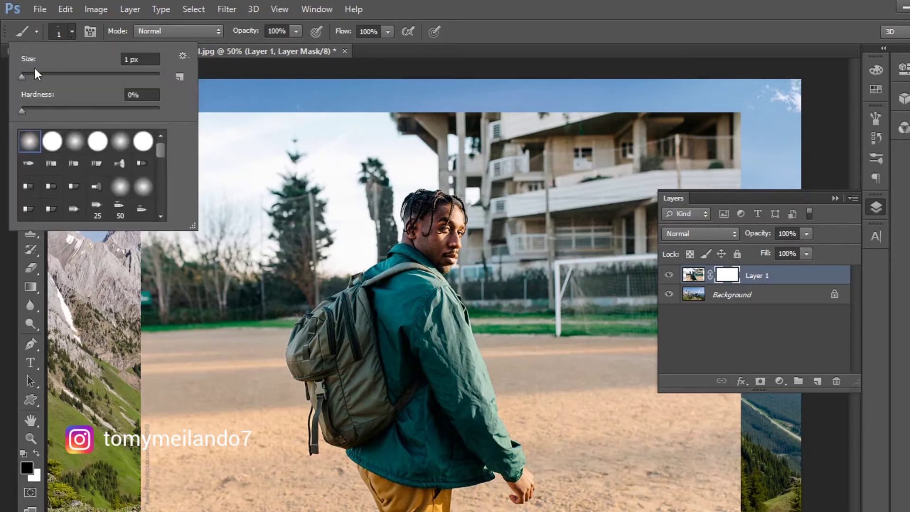
{"action": "left_click_drag", "start_coordinate": [21, 76], "coordinate": [64, 79]}
{"action": "left_click", "coordinate": [76, 30]}
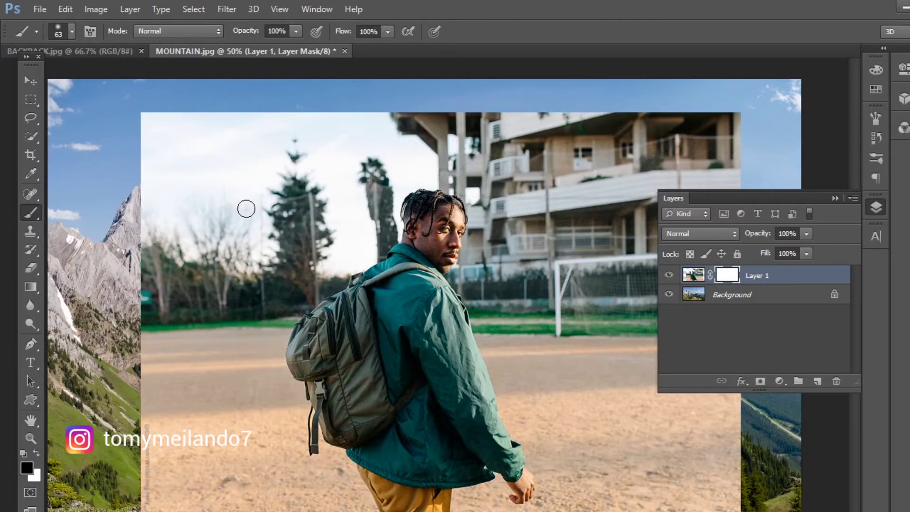
{"action": "key", "text": "bracketright"}
{"action": "key", "text": "bracketright"}
{"action": "key", "text": "bracketright"}
- Examine the man's shoulder and backpack edges up close at up to 200% magnification
{"action": "key", "text": "ctrl+plus"}
{"action": "key", "text": "ctrl+plus"}
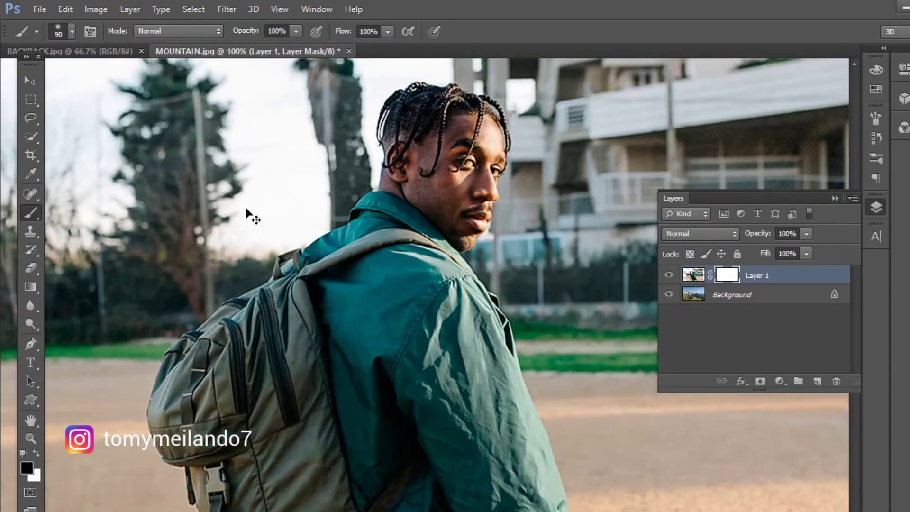
{"action": "key", "text": "ctrl+minus"}
{"action": "key", "text": "ctrl+minus"}
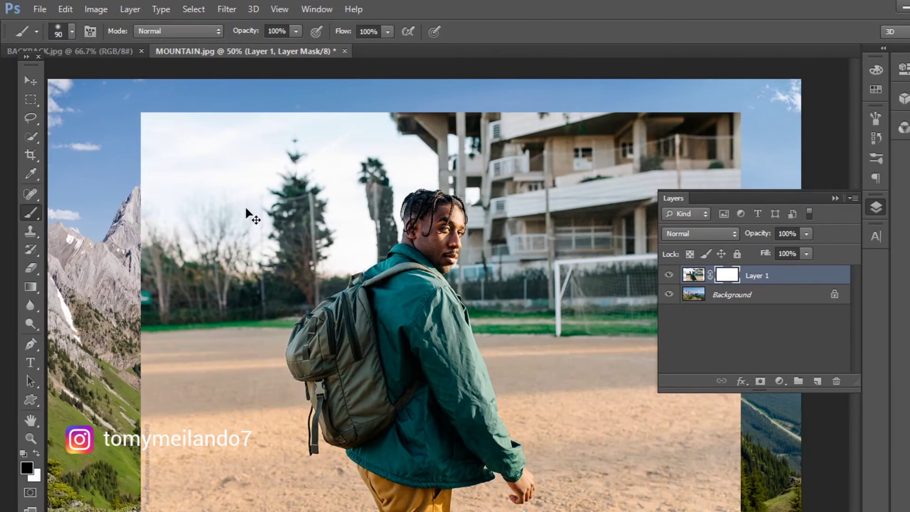
{"action": "key", "text": "ctrl+plus"}
{"action": "key", "text": "ctrl+plus"}
{"action": "key", "text": "ctrl+plus"}
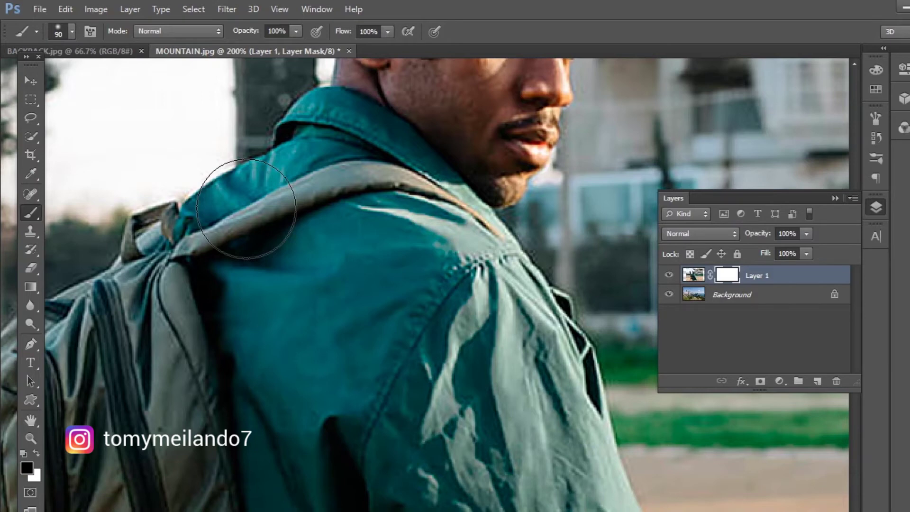
{"action": "key", "text": "space"}
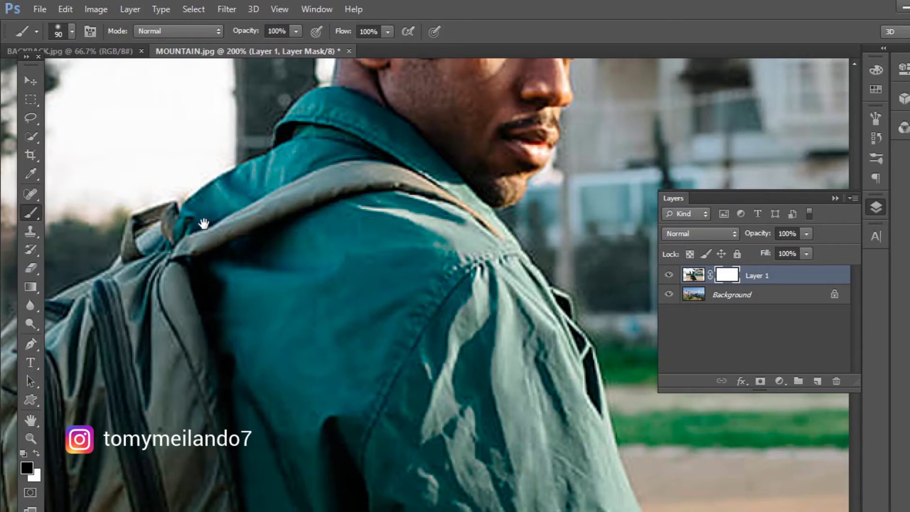
{"action": "left_click_drag", "start_coordinate": [203, 223], "coordinate": [404, 214]}
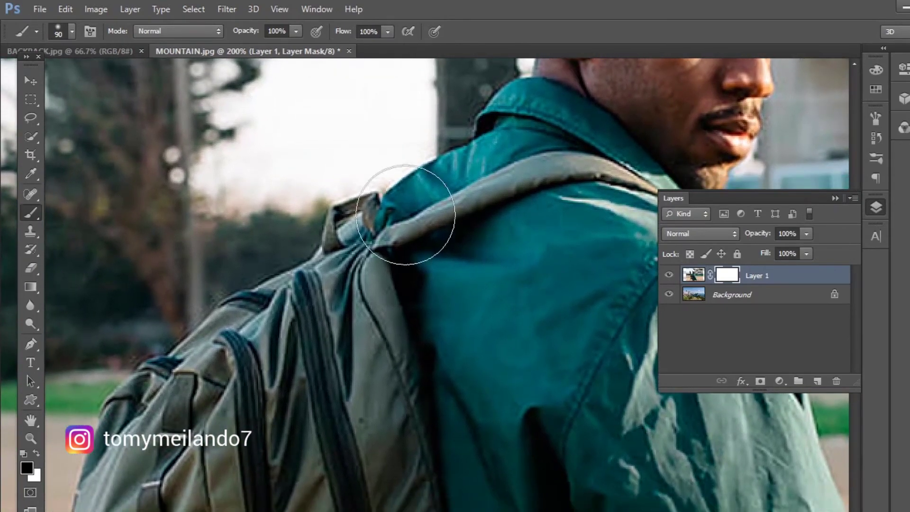
{"action": "key", "text": "ctrl+minus"}
{"action": "key", "text": "ctrl+minus"}
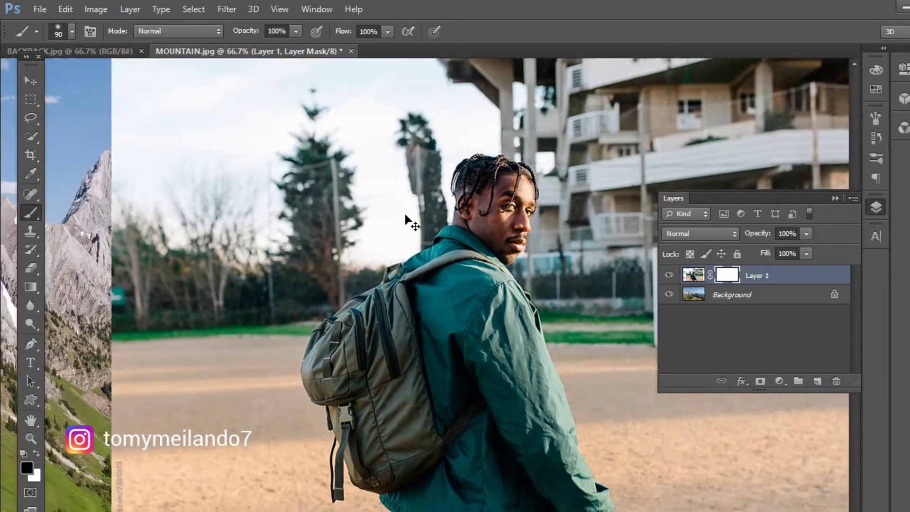
{"action": "key", "text": "ctrl+minus"}
- Increase the brush size to 250 px for painting on Layer 1's mask
{"action": "key", "text": "bracketright"}
{"action": "key", "text": "bracketright"}
{"action": "key", "text": "bracketright"}
{"action": "key", "text": "bracketright"}
{"action": "key", "text": "bracketright"}
{"action": "key", "text": "bracketright"}
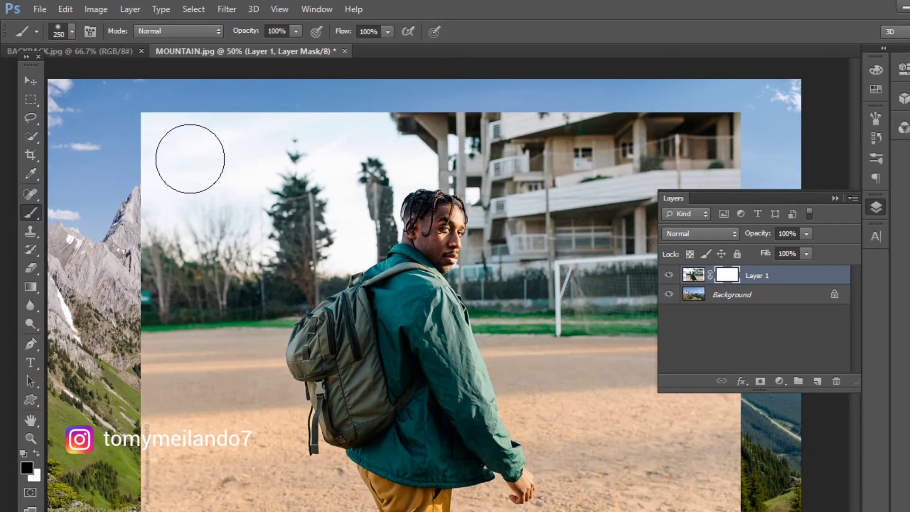
- Paint black on Layer 1's mask over the sky, the trees beside the man and his shoulder to reveal the mountains
{"action": "left_click", "coordinate": [279, 123]}
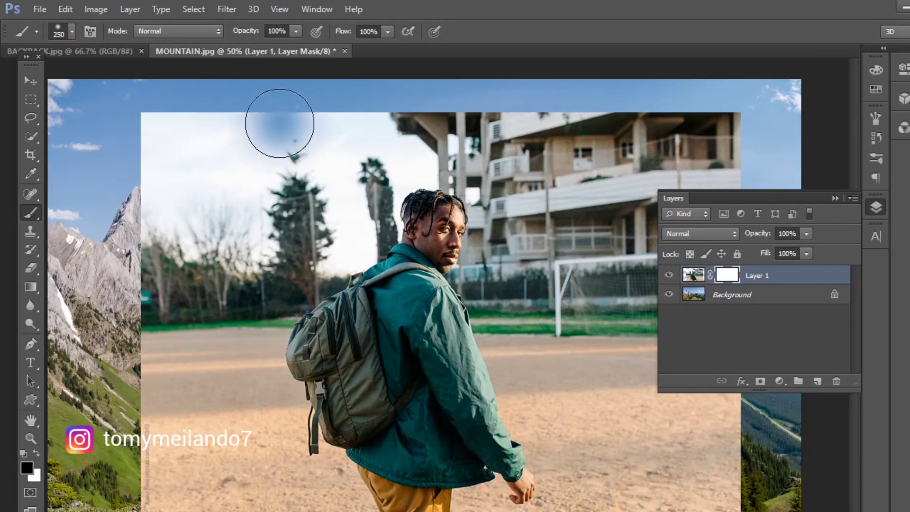
{"action": "mouse_move", "coordinate": [279, 123]}
{"action": "left_mouse_down"}
{"action": "mouse_move", "coordinate": [163, 218]}
{"action": "mouse_move", "coordinate": [300, 98]}
{"action": "mouse_move", "coordinate": [170, 294]}
{"action": "mouse_move", "coordinate": [238, 196]}
{"action": "mouse_move", "coordinate": [303, 131]}
{"action": "mouse_move", "coordinate": [112, 254]}
{"action": "mouse_move", "coordinate": [206, 119]}
{"action": "mouse_move", "coordinate": [132, 178]}
{"action": "mouse_move", "coordinate": [215, 107]}
{"action": "mouse_move", "coordinate": [142, 152]}
{"action": "mouse_move", "coordinate": [161, 110]}
{"action": "mouse_move", "coordinate": [128, 174]}
{"action": "mouse_move", "coordinate": [186, 114]}
{"action": "mouse_move", "coordinate": [160, 164]}
{"action": "left_mouse_up"}
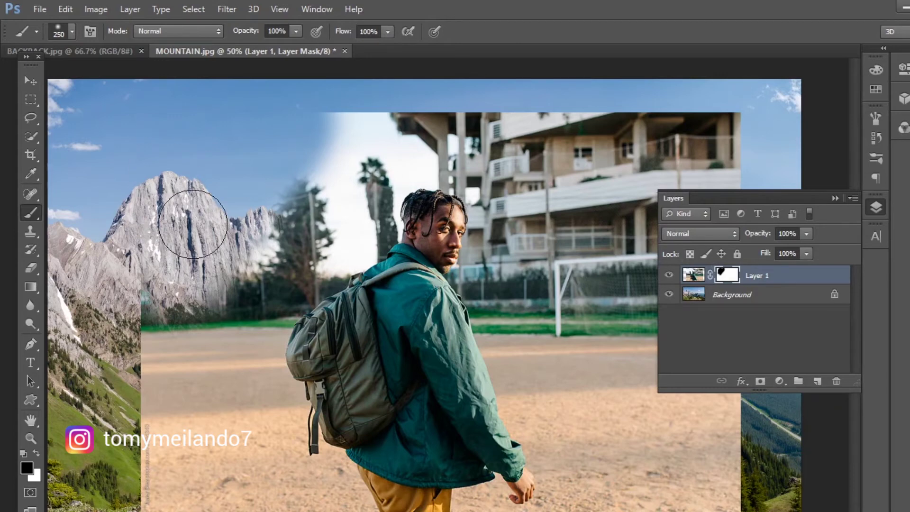
{"action": "mouse_move", "coordinate": [231, 200]}
{"action": "left_mouse_down"}
{"action": "mouse_move", "coordinate": [308, 229]}
{"action": "mouse_move", "coordinate": [377, 295]}
{"action": "mouse_move", "coordinate": [385, 278]}
{"action": "mouse_move", "coordinate": [330, 278]}
{"action": "mouse_move", "coordinate": [238, 299]}
{"action": "left_mouse_up"}
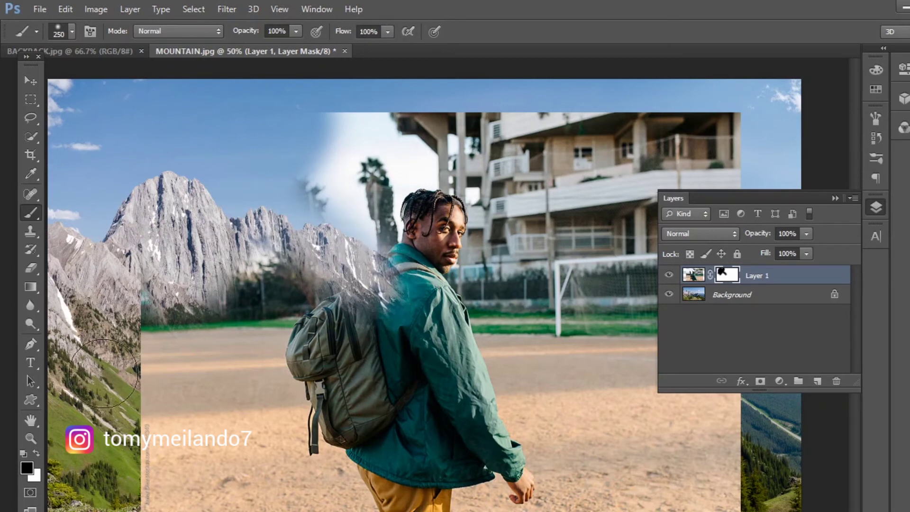
- Paint white on Layer 1's mask to restore the man's shoulder, the backpack and the trees behind them
{"action": "left_click", "coordinate": [36, 451]}
{"action": "mouse_move", "coordinate": [355, 305]}
{"action": "left_mouse_down"}
{"action": "mouse_move", "coordinate": [345, 317]}
{"action": "mouse_move", "coordinate": [366, 283]}
{"action": "mouse_move", "coordinate": [411, 252]}
{"action": "left_mouse_up"}
{"action": "mouse_move", "coordinate": [381, 280]}
{"action": "left_mouse_down"}
{"action": "mouse_move", "coordinate": [341, 244]}
{"action": "mouse_move", "coordinate": [297, 228]}
{"action": "mouse_move", "coordinate": [236, 267]}
{"action": "mouse_move", "coordinate": [302, 174]}
{"action": "mouse_move", "coordinate": [203, 322]}
{"action": "mouse_move", "coordinate": [178, 281]}
{"action": "mouse_move", "coordinate": [188, 303]}
{"action": "left_mouse_up"}
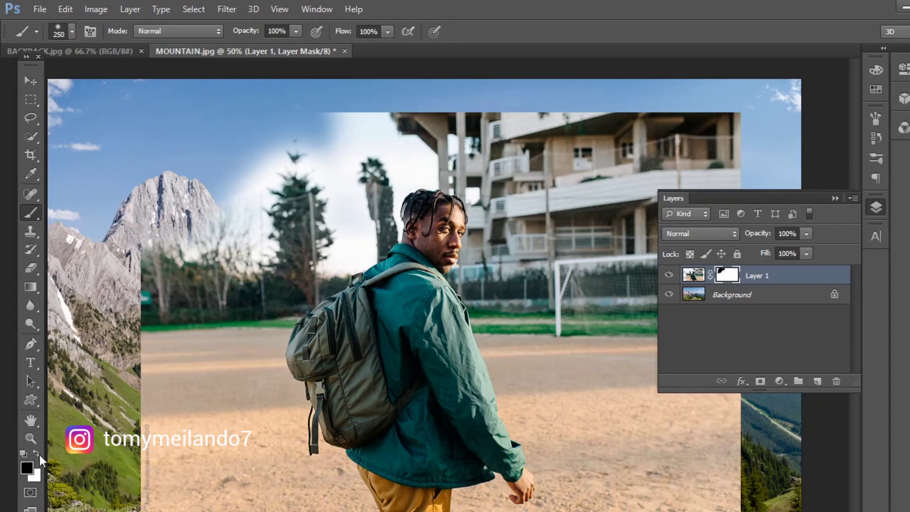
- Hide the sky and trees beside the man's head with black on the mask, and bring them back with white
{"action": "mouse_move", "coordinate": [280, 143]}
{"action": "left_mouse_down"}
{"action": "mouse_move", "coordinate": [120, 280]}
{"action": "mouse_move", "coordinate": [96, 311]}
{"action": "mouse_move", "coordinate": [292, 185]}
{"action": "mouse_move", "coordinate": [145, 319]}
{"action": "mouse_move", "coordinate": [251, 225]}
{"action": "mouse_move", "coordinate": [407, 130]}
{"action": "mouse_move", "coordinate": [368, 128]}
{"action": "left_mouse_up"}
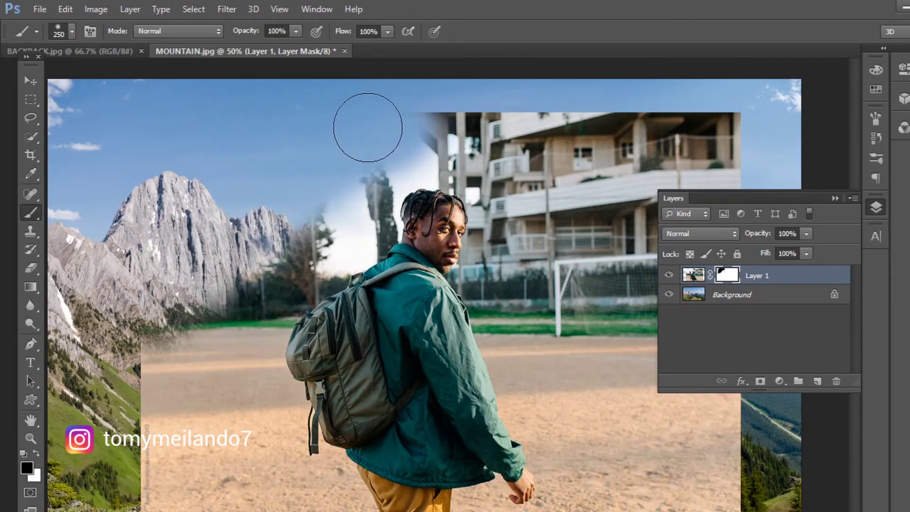
{"action": "left_click", "coordinate": [38, 454]}
{"action": "mouse_move", "coordinate": [421, 159]}
{"action": "left_mouse_down"}
{"action": "mouse_move", "coordinate": [335, 178]}
{"action": "mouse_move", "coordinate": [199, 303]}
{"action": "mouse_move", "coordinate": [177, 355]}
{"action": "mouse_move", "coordinate": [386, 130]}
{"action": "mouse_move", "coordinate": [161, 237]}
{"action": "mouse_move", "coordinate": [303, 156]}
{"action": "left_mouse_up"}
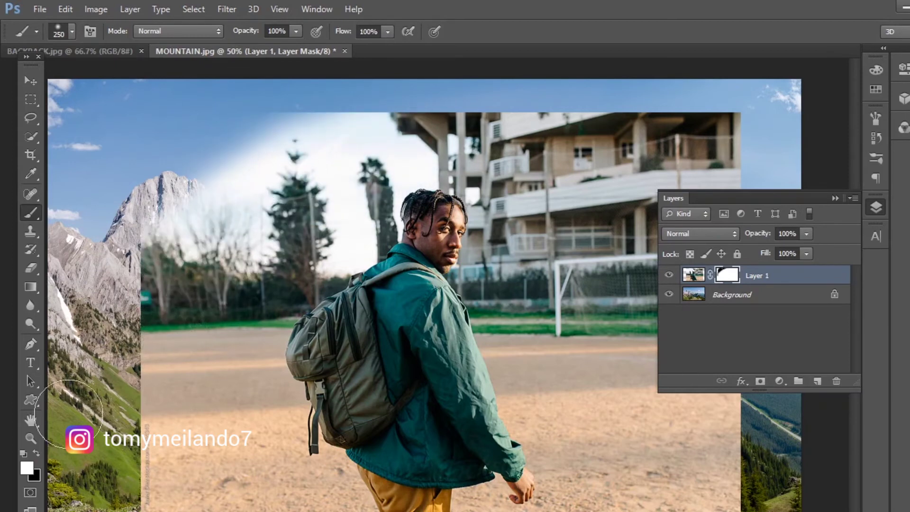
- Mask out the sky and bare trees over the mountain peak with black, and restore the whole backpack photo with white
{"action": "left_click", "coordinate": [38, 453]}
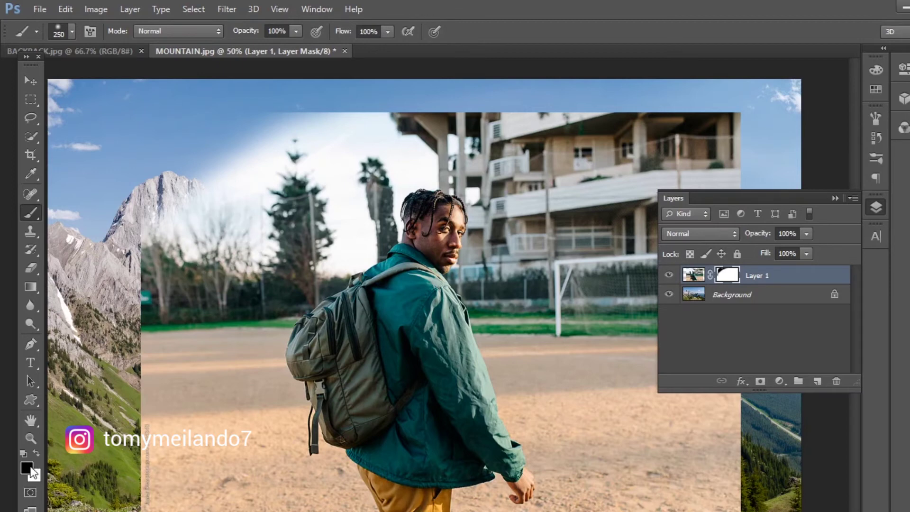
{"action": "mouse_move", "coordinate": [243, 84]}
{"action": "left_mouse_down"}
{"action": "mouse_move", "coordinate": [291, 97]}
{"action": "mouse_move", "coordinate": [346, 87]}
{"action": "mouse_move", "coordinate": [199, 224]}
{"action": "left_mouse_up"}
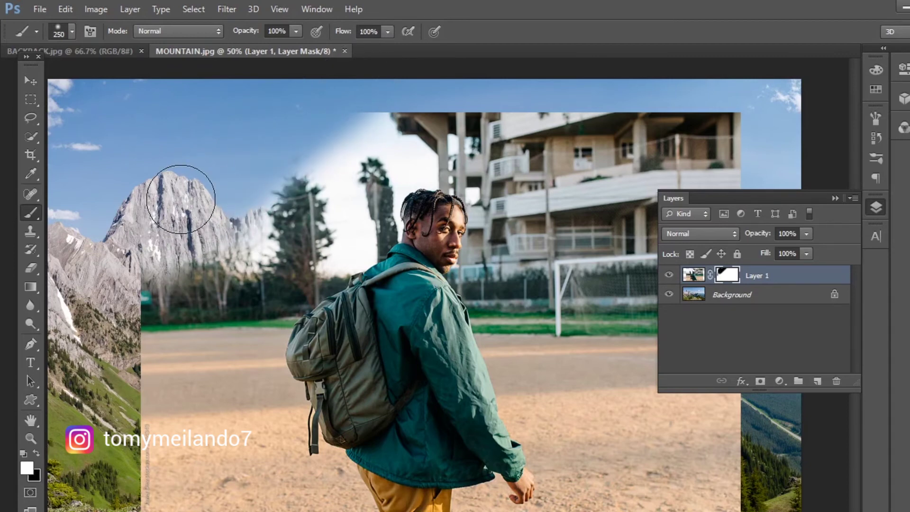
{"action": "mouse_move", "coordinate": [182, 193]}
{"action": "left_mouse_down"}
{"action": "mouse_move", "coordinate": [199, 247]}
{"action": "mouse_move", "coordinate": [252, 118]}
{"action": "mouse_move", "coordinate": [193, 115]}
{"action": "mouse_move", "coordinate": [169, 126]}
{"action": "mouse_move", "coordinate": [179, 148]}
{"action": "left_mouse_up"}
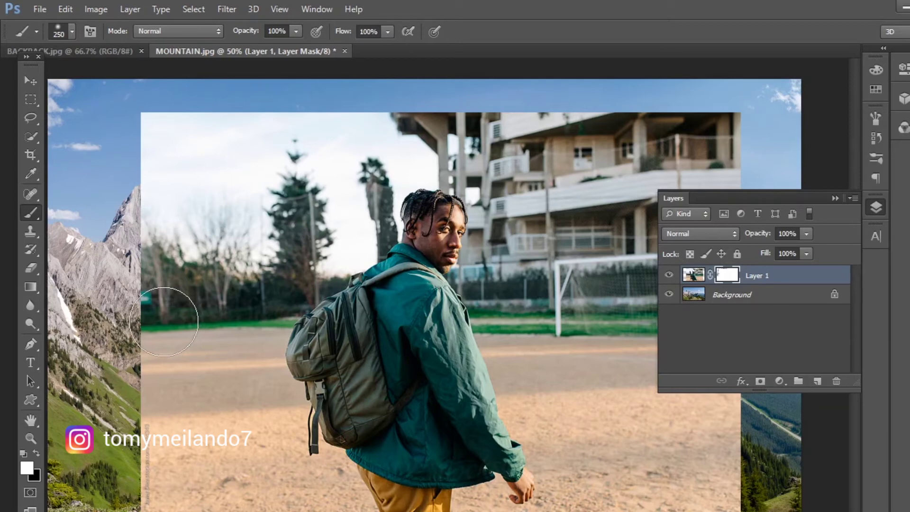
- Paint black on Layer 1's mask with the 250-pixel brush to hide the sky, building, trees and sand farther from the man
{"action": "key", "text": "x"}
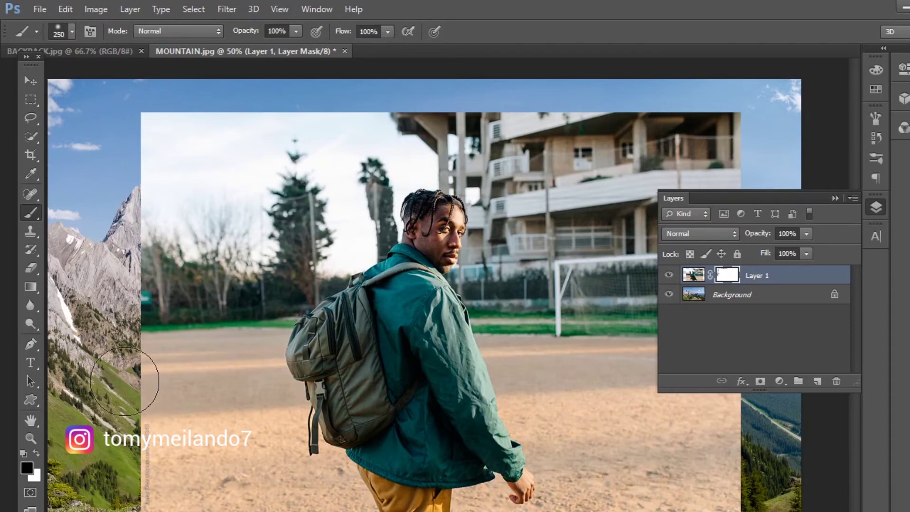
{"action": "mouse_move", "coordinate": [146, 205]}
{"action": "left_mouse_down"}
{"action": "mouse_move", "coordinate": [228, 91]}
{"action": "mouse_move", "coordinate": [199, 102]}
{"action": "mouse_move", "coordinate": [204, 111]}
{"action": "mouse_move", "coordinate": [279, 97]}
{"action": "mouse_move", "coordinate": [206, 184]}
{"action": "mouse_move", "coordinate": [151, 288]}
{"action": "mouse_move", "coordinate": [173, 280]}
{"action": "mouse_move", "coordinate": [162, 479]}
{"action": "mouse_move", "coordinate": [151, 462]}
{"action": "mouse_move", "coordinate": [157, 429]}
{"action": "mouse_move", "coordinate": [220, 442]}
{"action": "mouse_move", "coordinate": [206, 339]}
{"action": "mouse_move", "coordinate": [237, 251]}
{"action": "mouse_move", "coordinate": [299, 166]}
{"action": "mouse_move", "coordinate": [351, 132]}
{"action": "mouse_move", "coordinate": [465, 117]}
{"action": "mouse_move", "coordinate": [679, 122]}
{"action": "mouse_move", "coordinate": [300, 122]}
{"action": "mouse_move", "coordinate": [732, 120]}
{"action": "mouse_move", "coordinate": [629, 172]}
{"action": "mouse_move", "coordinate": [587, 236]}
{"action": "mouse_move", "coordinate": [562, 238]}
{"action": "mouse_move", "coordinate": [684, 412]}
{"action": "mouse_move", "coordinate": [709, 431]}
{"action": "mouse_move", "coordinate": [724, 504]}
{"action": "left_mouse_up"}
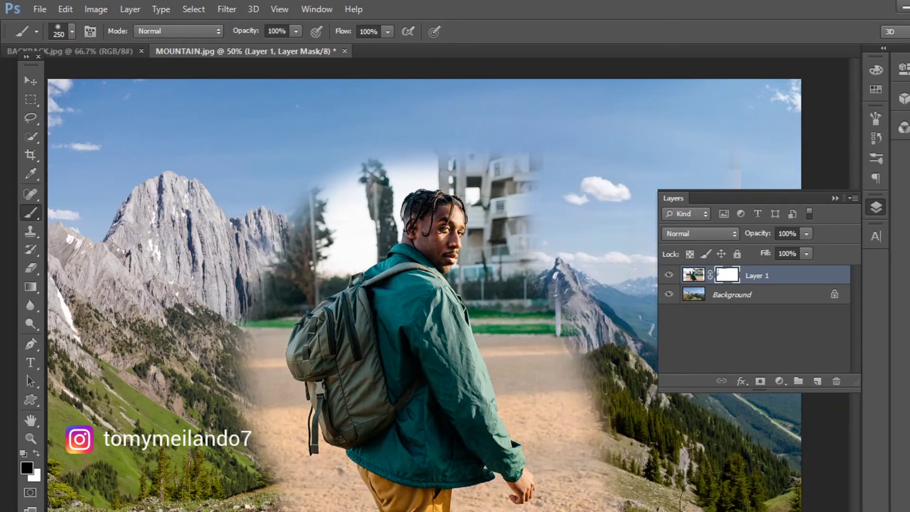
{"action": "mouse_move", "coordinate": [644, 218]}
{"action": "left_mouse_down"}
{"action": "mouse_move", "coordinate": [609, 246]}
{"action": "mouse_move", "coordinate": [612, 492]}
{"action": "mouse_move", "coordinate": [612, 428]}
{"action": "mouse_move", "coordinate": [540, 310]}
{"action": "mouse_move", "coordinate": [575, 427]}
{"action": "mouse_move", "coordinate": [551, 289]}
{"action": "mouse_move", "coordinate": [542, 154]}
{"action": "mouse_move", "coordinate": [550, 232]}
{"action": "mouse_move", "coordinate": [544, 173]}
{"action": "left_mouse_up"}
{"action": "mouse_move", "coordinate": [353, 142]}
{"action": "left_mouse_down"}
{"action": "mouse_move", "coordinate": [213, 341]}
{"action": "mouse_move", "coordinate": [229, 437]}
{"action": "mouse_move", "coordinate": [314, 511]}
{"action": "mouse_move", "coordinate": [265, 431]}
{"action": "mouse_move", "coordinate": [251, 350]}
{"action": "left_mouse_up"}
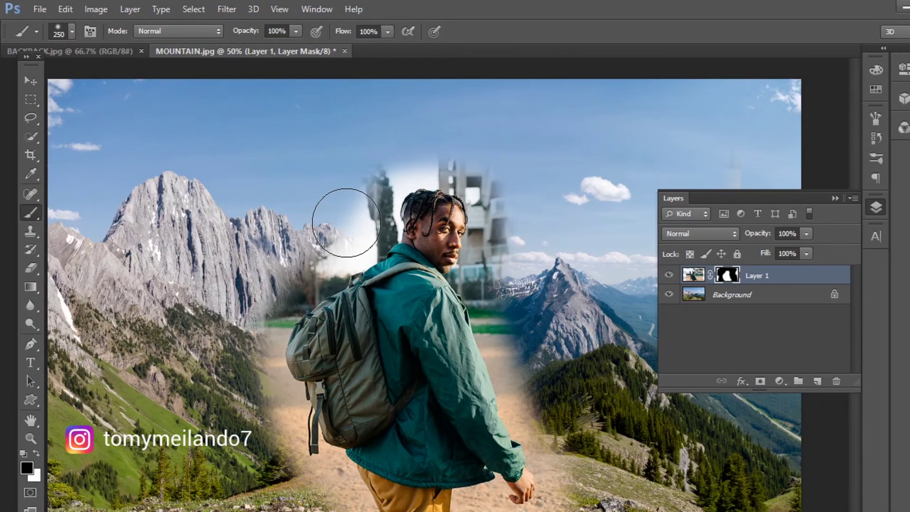
- Reduce the brush to 100 pixels and mask out the trees and building closer to the man's head and shoulders
{"action": "key", "text": "ctrl+plus"}
{"action": "key", "text": "ctrl+plus"}
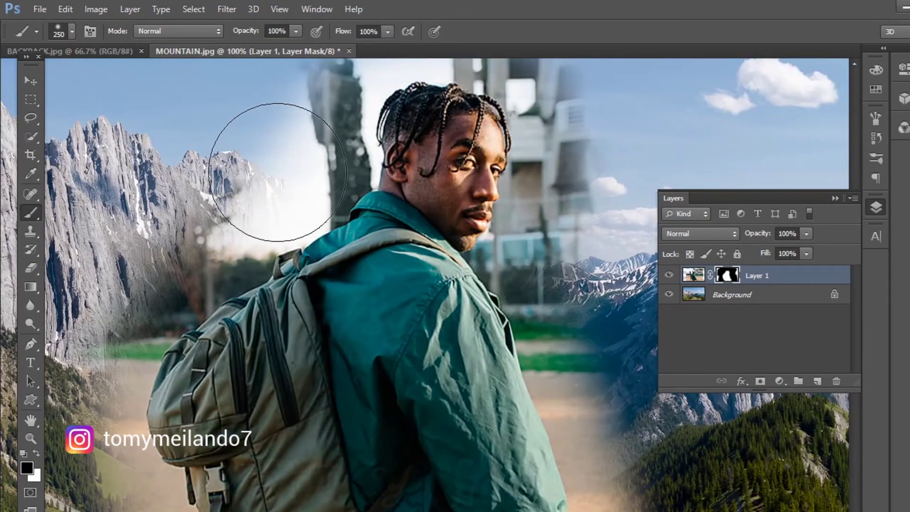
{"action": "key", "text": "bracketleft"}
{"action": "key", "text": "bracketleft"}
{"action": "key", "text": "bracketleft"}
{"action": "key", "text": "bracketleft"}
{"action": "key", "text": "bracketleft"}
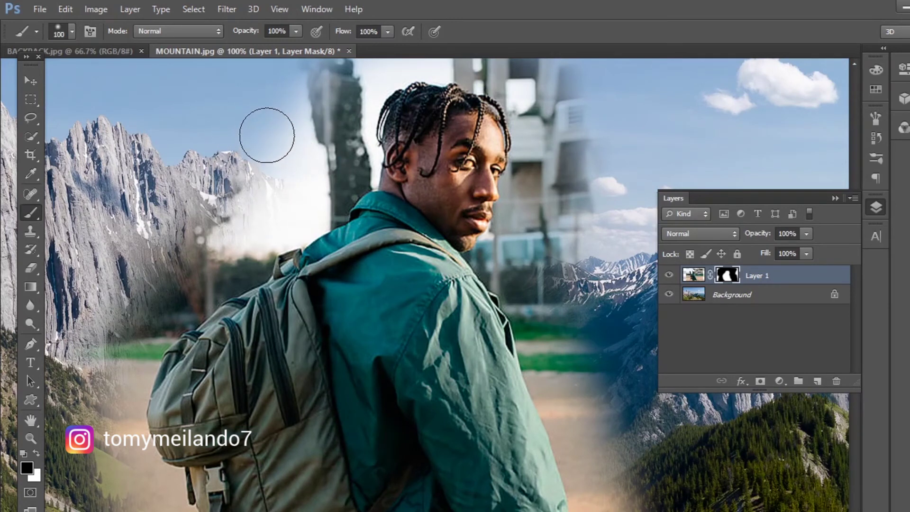
{"action": "mouse_move", "coordinate": [279, 183]}
{"action": "left_mouse_down"}
{"action": "mouse_move", "coordinate": [211, 209]}
{"action": "mouse_move", "coordinate": [189, 234]}
{"action": "mouse_move", "coordinate": [128, 315]}
{"action": "mouse_move", "coordinate": [97, 397]}
{"action": "mouse_move", "coordinate": [156, 286]}
{"action": "mouse_move", "coordinate": [257, 213]}
{"action": "mouse_move", "coordinate": [308, 129]}
{"action": "left_mouse_up"}
{"action": "scroll", "coordinate": [308, 129], "scroll_direction": "up", "scroll_amount": 2}
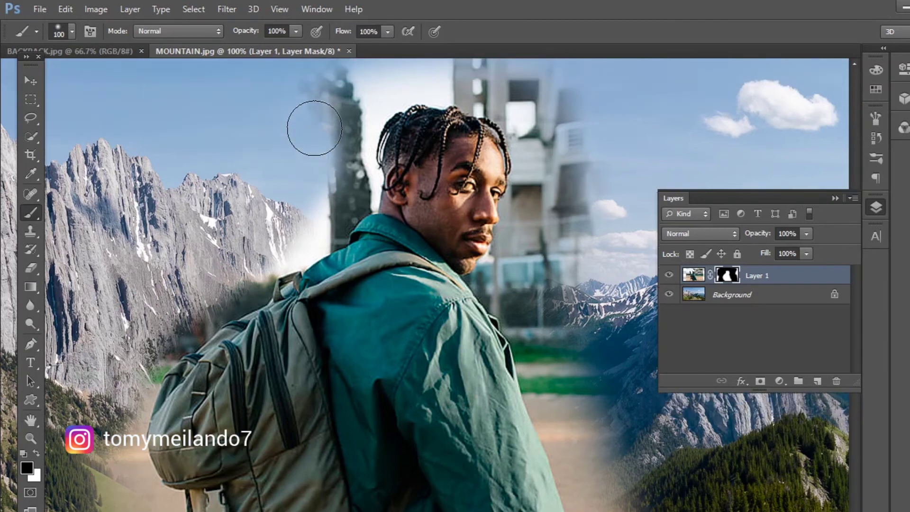
{"action": "mouse_move", "coordinate": [319, 164]}
{"action": "left_mouse_down"}
{"action": "mouse_move", "coordinate": [382, 65]}
{"action": "mouse_move", "coordinate": [559, 111]}
{"action": "mouse_move", "coordinate": [626, 454]}
{"action": "mouse_move", "coordinate": [561, 383]}
{"action": "left_mouse_up"}
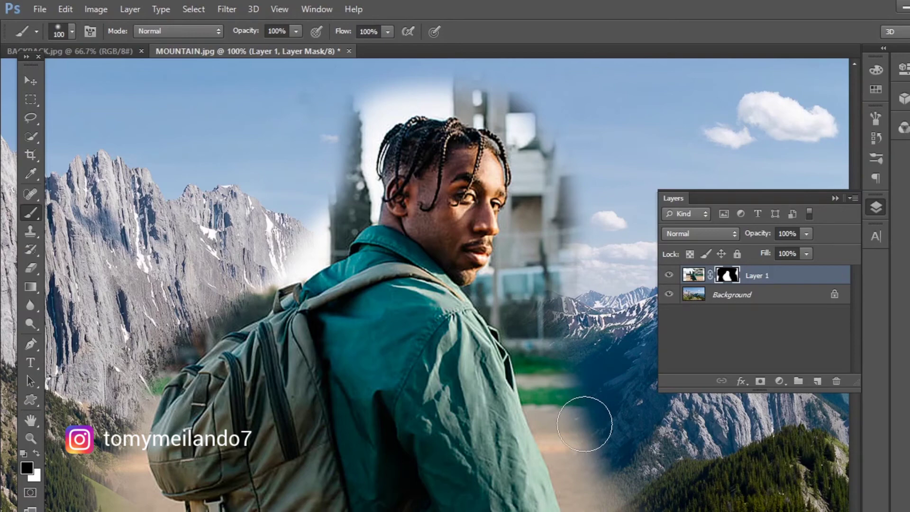
- Mask out the grass and fence beside the man's upper arm with black, using a smaller brush
{"action": "scroll", "coordinate": [585, 425], "scroll_direction": "up", "scroll_amount": 1}
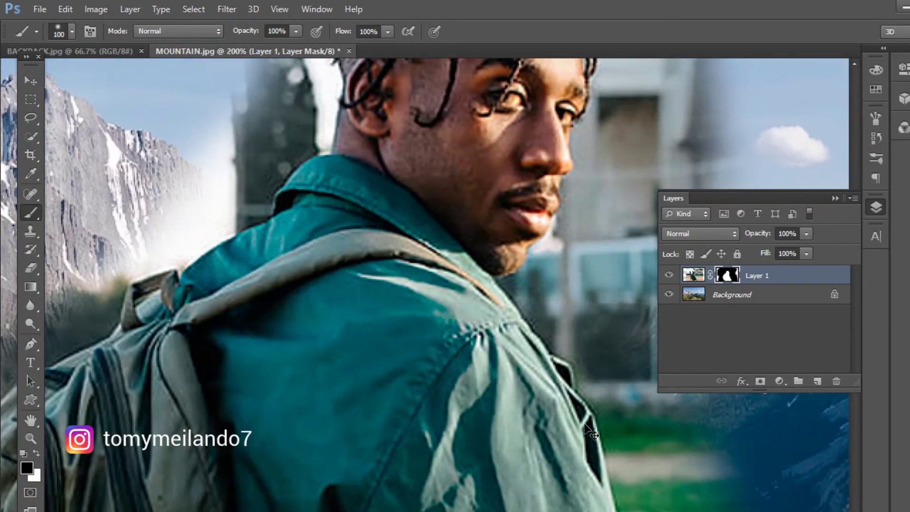
{"action": "scroll", "coordinate": [587, 428], "scroll_direction": "up", "scroll_amount": 1}
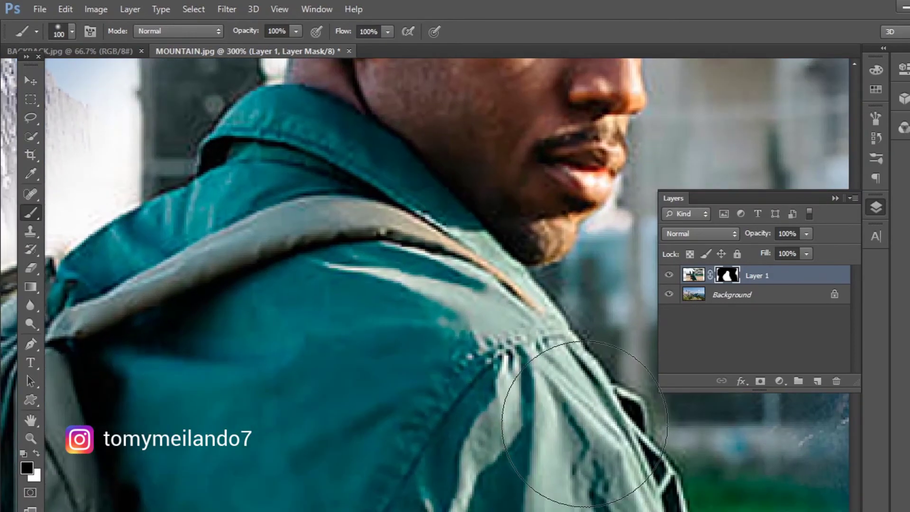
{"action": "left_click_drag", "start_coordinate": [584, 423], "coordinate": [280, 217]}
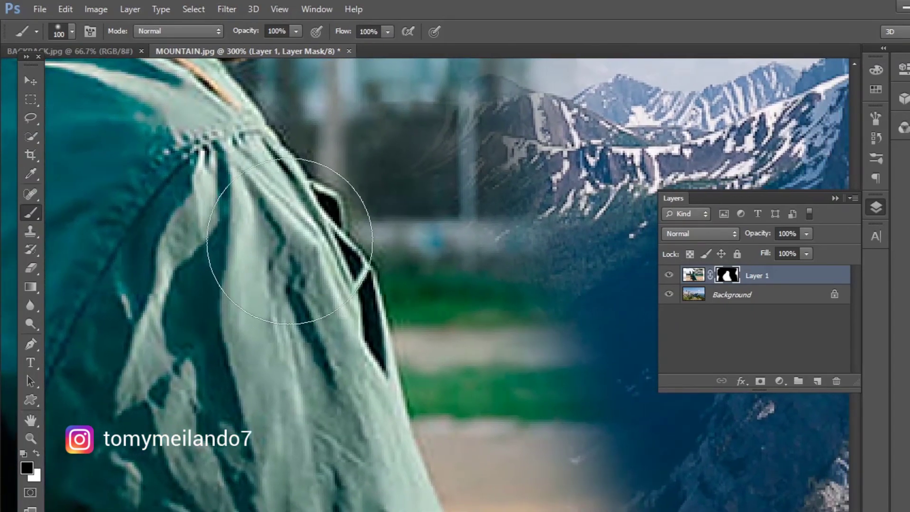
{"action": "key", "text": "bracketleft"}
{"action": "key", "text": "bracketleft"}
{"action": "key", "text": "bracketleft"}
{"action": "key", "text": "bracketleft"}
{"action": "key", "text": "bracketleft"}
{"action": "key", "text": "bracketleft"}
{"action": "key", "text": "bracketleft"}
{"action": "key", "text": "bracketleft"}
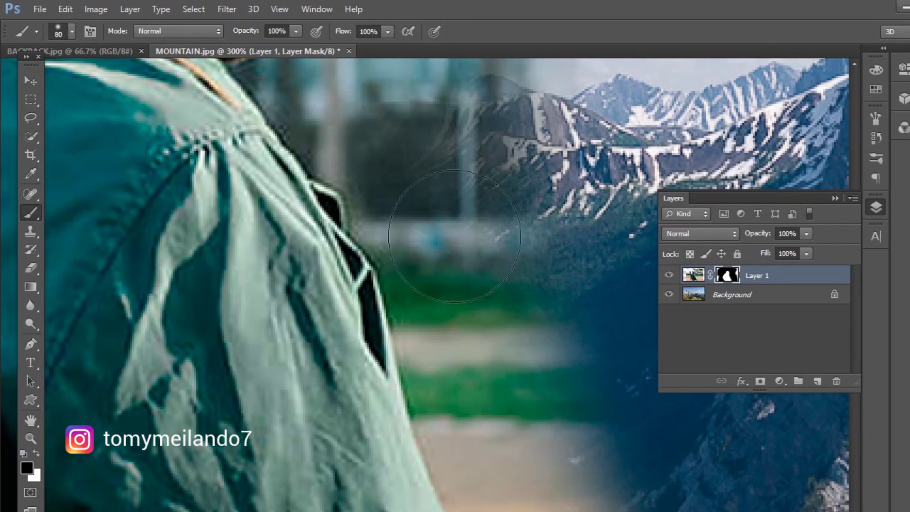
{"action": "mouse_move", "coordinate": [573, 175]}
{"action": "left_mouse_down"}
{"action": "mouse_move", "coordinate": [525, 216]}
{"action": "mouse_move", "coordinate": [497, 265]}
{"action": "mouse_move", "coordinate": [476, 376]}
{"action": "mouse_move", "coordinate": [453, 281]}
{"action": "mouse_move", "coordinate": [450, 356]}
{"action": "mouse_move", "coordinate": [478, 319]}
{"action": "mouse_move", "coordinate": [520, 388]}
{"action": "mouse_move", "coordinate": [553, 353]}
{"action": "mouse_move", "coordinate": [573, 357]}
{"action": "mouse_move", "coordinate": [482, 363]}
{"action": "mouse_move", "coordinate": [461, 267]}
{"action": "mouse_move", "coordinate": [485, 185]}
{"action": "mouse_move", "coordinate": [515, 140]}
{"action": "mouse_move", "coordinate": [501, 137]}
{"action": "mouse_move", "coordinate": [469, 219]}
{"action": "mouse_move", "coordinate": [456, 353]}
{"action": "mouse_move", "coordinate": [477, 381]}
{"action": "mouse_move", "coordinate": [552, 379]}
{"action": "mouse_move", "coordinate": [580, 448]}
{"action": "mouse_move", "coordinate": [507, 385]}
{"action": "left_mouse_up"}
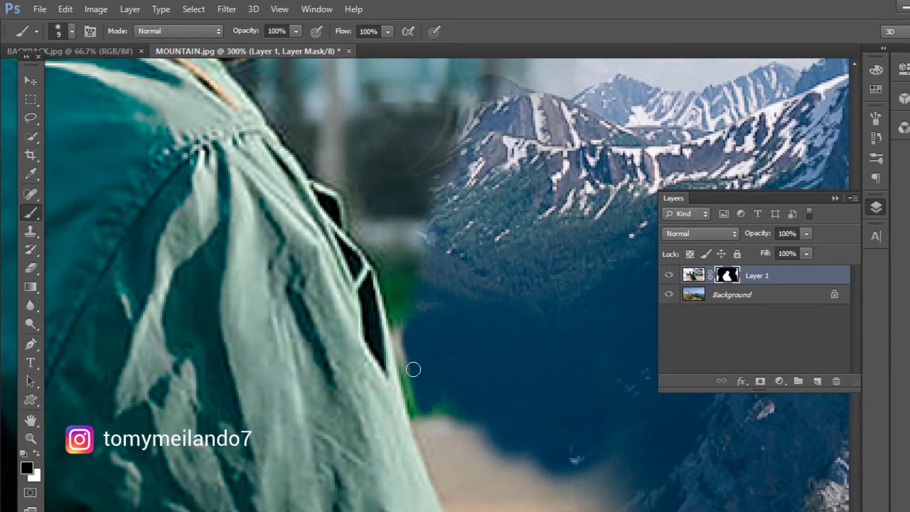
- Mask out the background strip along the upper sleeve edge with brush sizes of 9 and 7 pixels
{"action": "left_click_drag", "start_coordinate": [413, 369], "coordinate": [438, 436]}
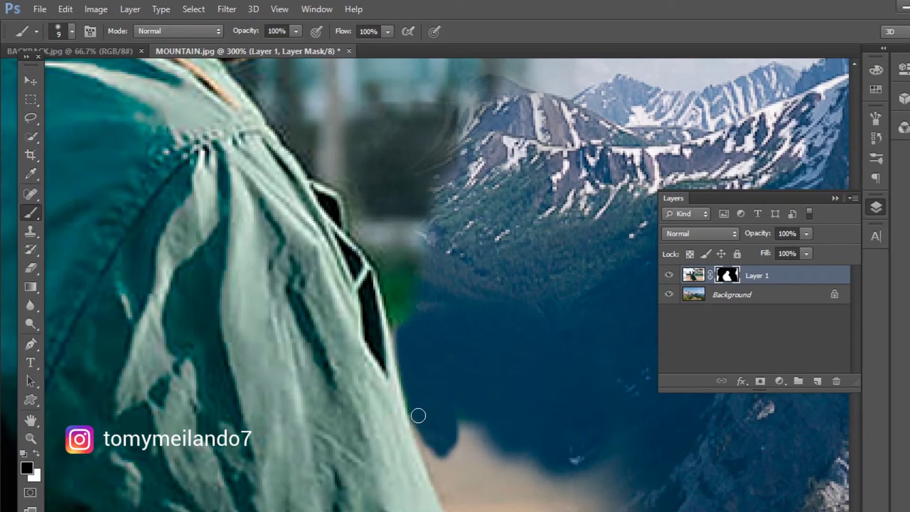
{"action": "key", "text": "bracketleft"}
{"action": "key", "text": "bracketleft"}
{"action": "mouse_move", "coordinate": [418, 416]}
{"action": "left_mouse_down"}
{"action": "mouse_move", "coordinate": [436, 472]}
{"action": "mouse_move", "coordinate": [427, 452]}
{"action": "mouse_move", "coordinate": [347, 429]}
{"action": "left_mouse_up"}
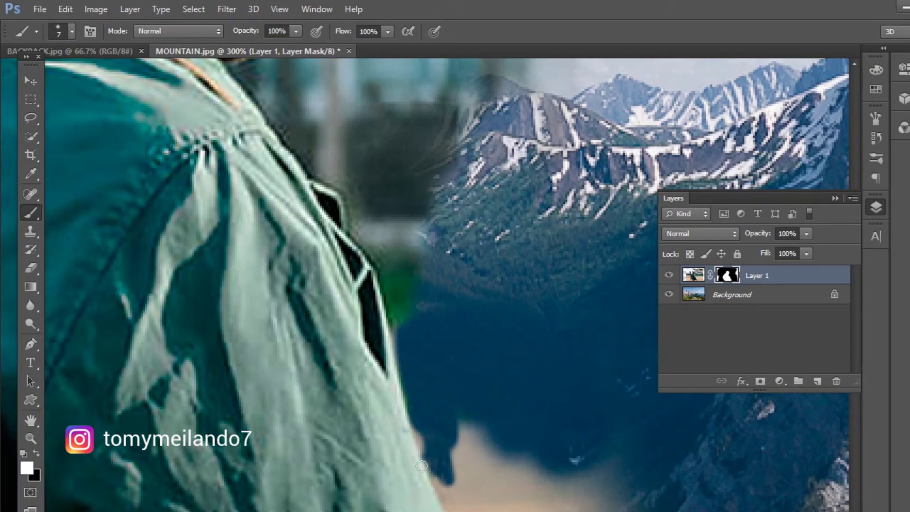
- Paint black with a 25-pixel brush over the sand beside the sleeve to reveal the dark mountain valley
{"action": "scroll", "coordinate": [427, 441], "scroll_direction": "down", "scroll_amount": 3}
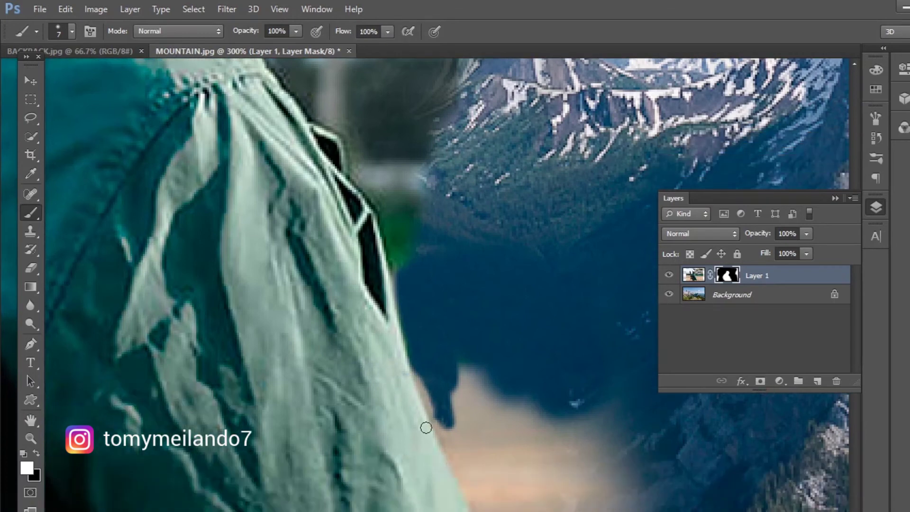
{"action": "left_click_drag", "start_coordinate": [403, 403], "coordinate": [331, 298]}
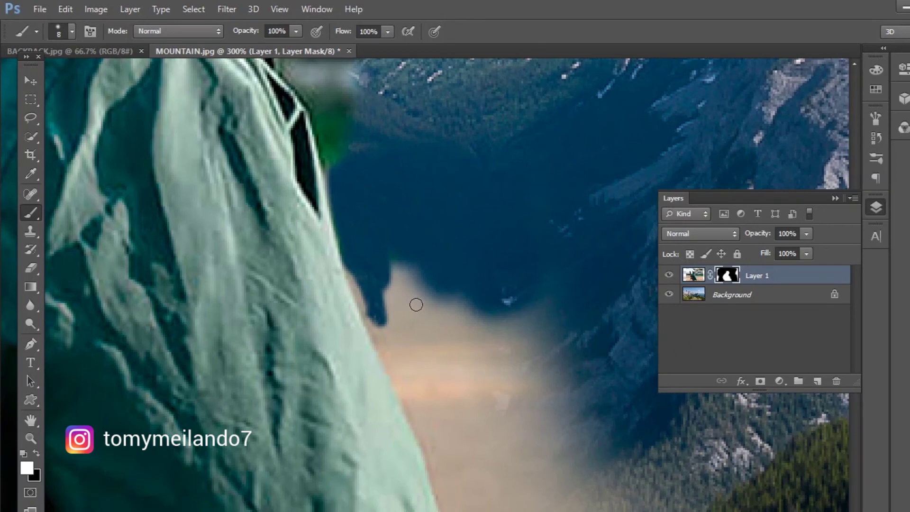
{"action": "left_click", "coordinate": [406, 266]}
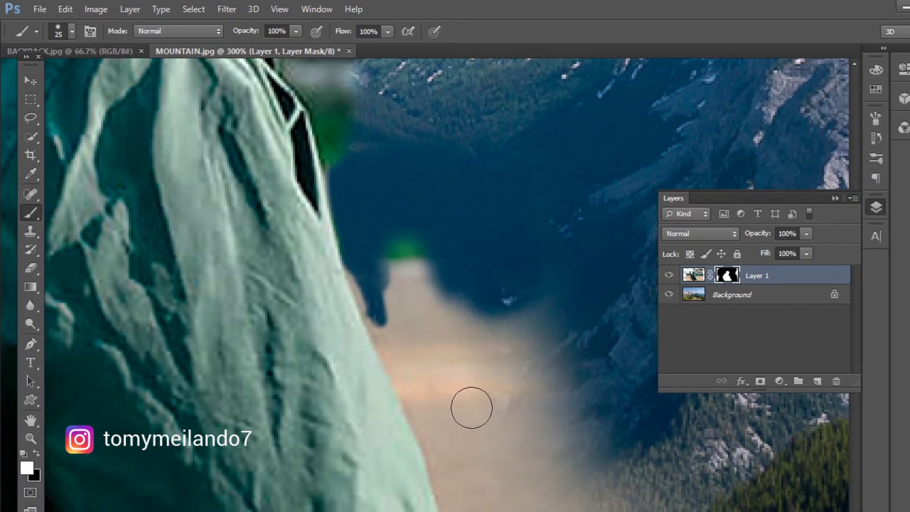
{"action": "key", "text": "x"}
{"action": "mouse_move", "coordinate": [410, 219]}
{"action": "left_mouse_down"}
{"action": "mouse_move", "coordinate": [414, 275]}
{"action": "mouse_move", "coordinate": [454, 393]}
{"action": "left_mouse_up"}
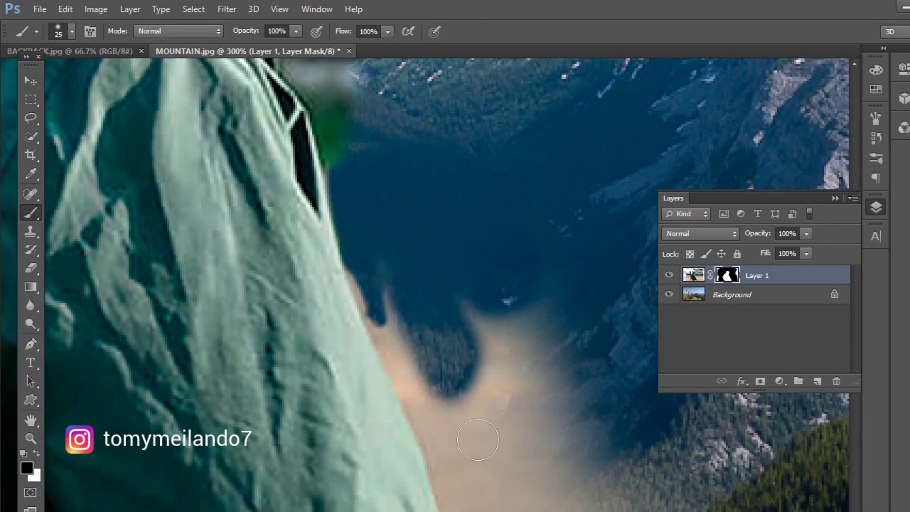
{"action": "mouse_move", "coordinate": [478, 439]}
{"action": "left_mouse_down"}
{"action": "mouse_move", "coordinate": [508, 387]}
{"action": "mouse_move", "coordinate": [543, 410]}
{"action": "left_mouse_up"}
{"action": "mouse_move", "coordinate": [483, 260]}
{"action": "left_mouse_down"}
{"action": "mouse_move", "coordinate": [451, 277]}
{"action": "mouse_move", "coordinate": [407, 254]}
{"action": "mouse_move", "coordinate": [401, 288]}
{"action": "mouse_move", "coordinate": [423, 352]}
{"action": "left_mouse_up"}
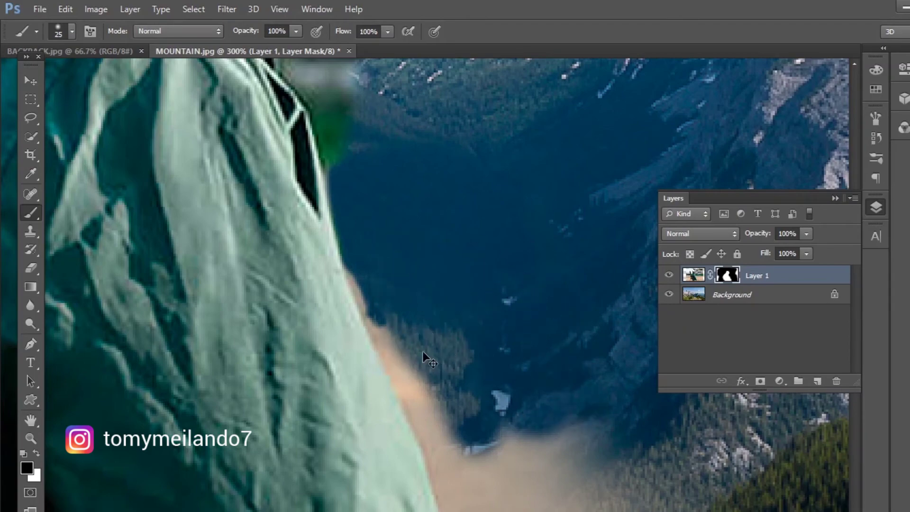
- Collapse the Layers panel and mask out the leftover building at the photo's far edge with a 300-pixel brush
{"action": "key", "text": "ctrl+minus"}
{"action": "key", "text": "ctrl+minus"}
{"action": "key", "text": "ctrl+minus"}
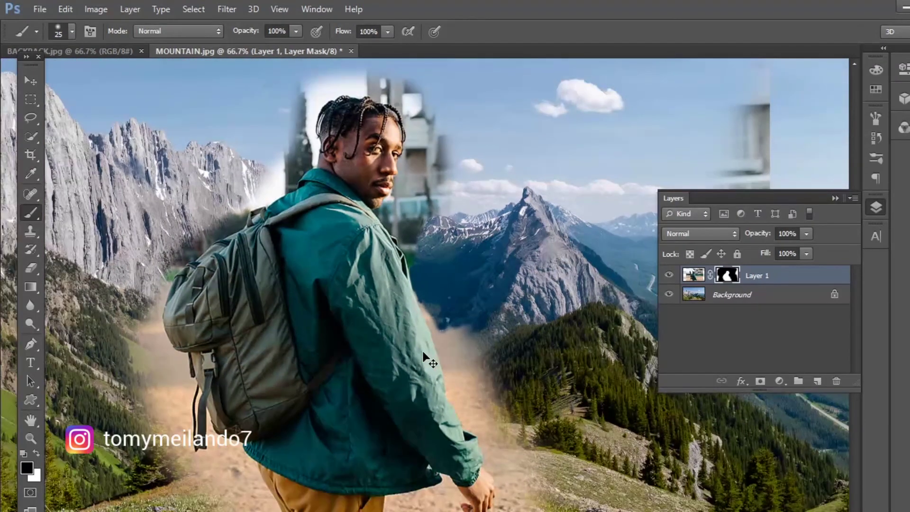
{"action": "key", "text": "ctrl+minus"}
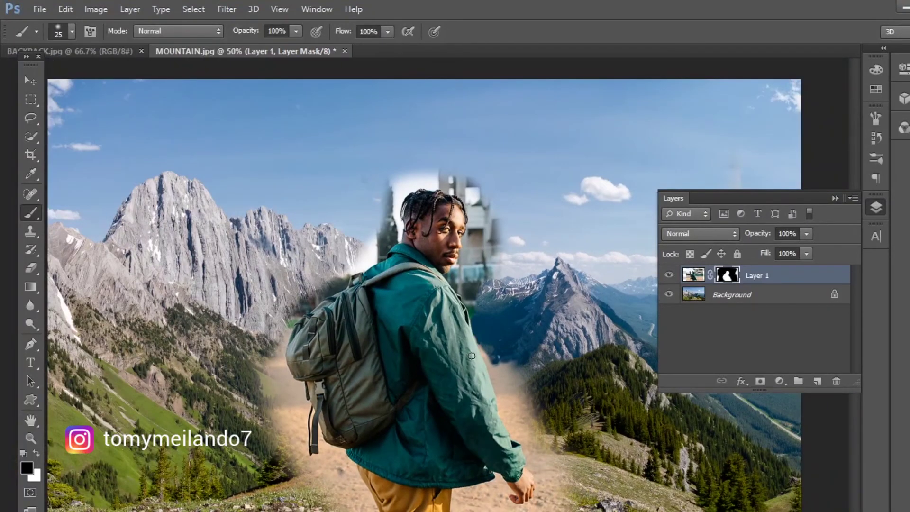
{"action": "left_click", "coordinate": [876, 209]}
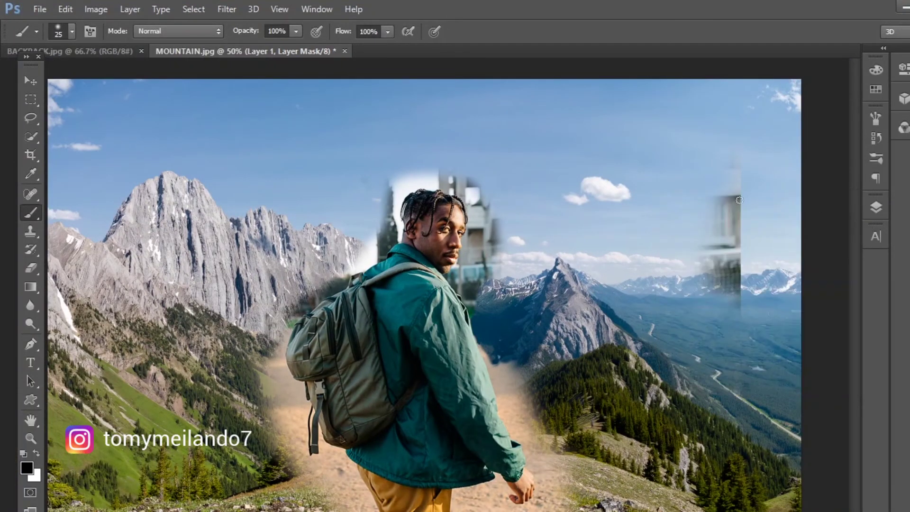
{"action": "key", "text": "bracketright"}
{"action": "key", "text": "bracketright"}
{"action": "key", "text": "bracketright"}
{"action": "key", "text": "bracketright"}
{"action": "key", "text": "bracketright"}
{"action": "key", "text": "bracketright"}
{"action": "key", "text": "bracketright"}
{"action": "key", "text": "bracketright"}
{"action": "left_click_drag", "start_coordinate": [727, 198], "coordinate": [705, 260]}
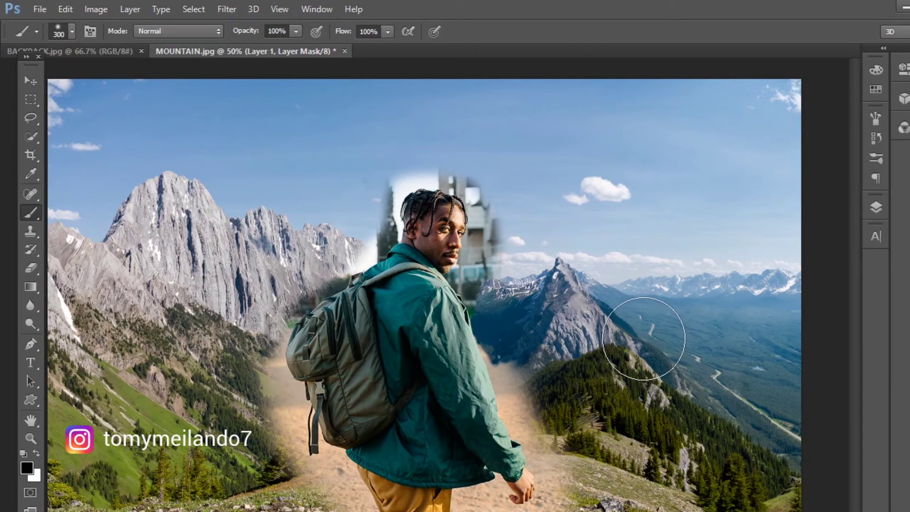
- Mask out the sand fringe along the sleeve's outer edge with a 10-pixel black brush
{"action": "scroll", "coordinate": [529, 402], "scroll_direction": "up", "scroll_amount": 5}
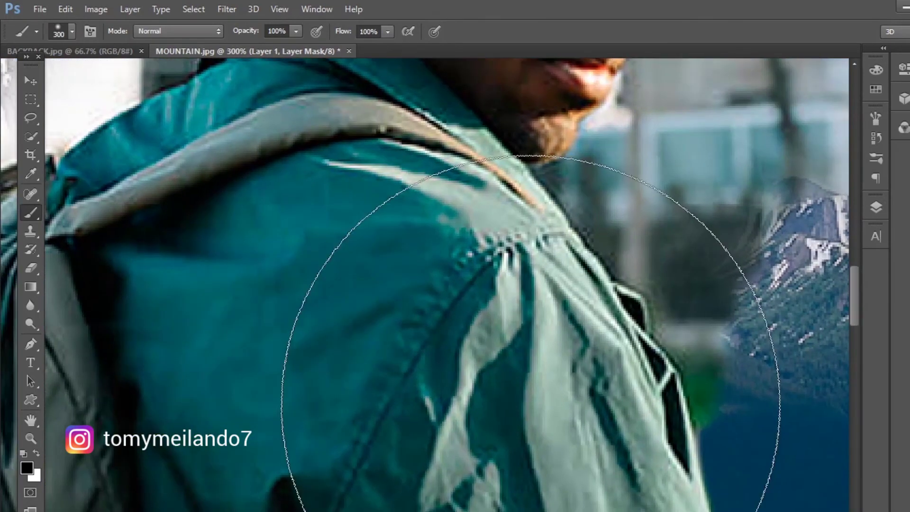
{"action": "left_click_drag", "start_coordinate": [530, 403], "coordinate": [274, 189]}
{"action": "key", "text": "bracketleft"}
{"action": "key", "text": "bracketleft"}
{"action": "key", "text": "bracketleft"}
{"action": "key", "text": "bracketleft"}
{"action": "key", "text": "bracketleft"}
{"action": "key", "text": "bracketleft"}
{"action": "key", "text": "bracketleft"}
{"action": "key", "text": "bracketleft"}
{"action": "key", "text": "bracketleft"}
{"action": "key", "text": "bracketleft"}
{"action": "key", "text": "bracketleft"}
{"action": "key", "text": "bracketleft"}
{"action": "key", "text": "bracketleft"}
{"action": "key", "text": "bracketleft"}
{"action": "mouse_move", "coordinate": [543, 454]}
{"action": "left_mouse_down"}
{"action": "mouse_move", "coordinate": [510, 362]}
{"action": "mouse_move", "coordinate": [457, 278]}
{"action": "left_mouse_up"}
{"action": "scroll", "coordinate": [510, 361], "scroll_direction": "up", "scroll_amount": 1}
{"action": "key", "text": "bracketleft"}
{"action": "key", "text": "bracketleft"}
{"action": "key", "text": "bracketleft"}
{"action": "key", "text": "bracketleft"}
{"action": "left_click_drag", "start_coordinate": [398, 183], "coordinate": [460, 362]}
{"action": "left_click_drag", "start_coordinate": [517, 340], "coordinate": [382, 206]}
{"action": "left_click_drag", "start_coordinate": [306, 199], "coordinate": [362, 318]}
- Touch up the sleeve edge with white, and mask out the sand beside it with a larger black brush
{"action": "key", "text": "x"}
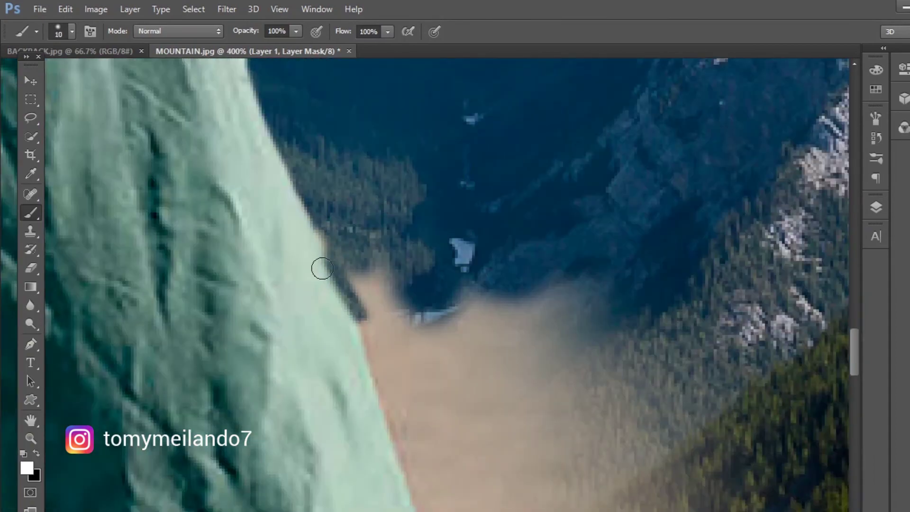
{"action": "left_click_drag", "start_coordinate": [321, 268], "coordinate": [353, 317]}
{"action": "key", "text": "x"}
{"action": "key", "text": "bracketright"}
{"action": "key", "text": "bracketright"}
{"action": "key", "text": "bracketright"}
{"action": "key", "text": "bracketright"}
{"action": "key", "text": "bracketright"}
{"action": "mouse_move", "coordinate": [630, 427]}
{"action": "left_mouse_down"}
{"action": "mouse_move", "coordinate": [405, 317]}
{"action": "mouse_move", "coordinate": [384, 386]}
{"action": "mouse_move", "coordinate": [423, 423]}
{"action": "left_mouse_up"}
- Continue masking the sand beside the sleeve toward the elbow, using 7 pixels at the edge and a larger brush outside
{"action": "key", "text": "bracketleft"}
{"action": "key", "text": "bracketleft"}
{"action": "key", "text": "bracketleft"}
{"action": "key", "text": "bracketleft"}
{"action": "key", "text": "bracketleft"}
{"action": "key", "text": "bracketleft"}
{"action": "key", "text": "bracketleft"}
{"action": "scroll", "coordinate": [389, 374], "scroll_direction": "down", "scroll_amount": 1}
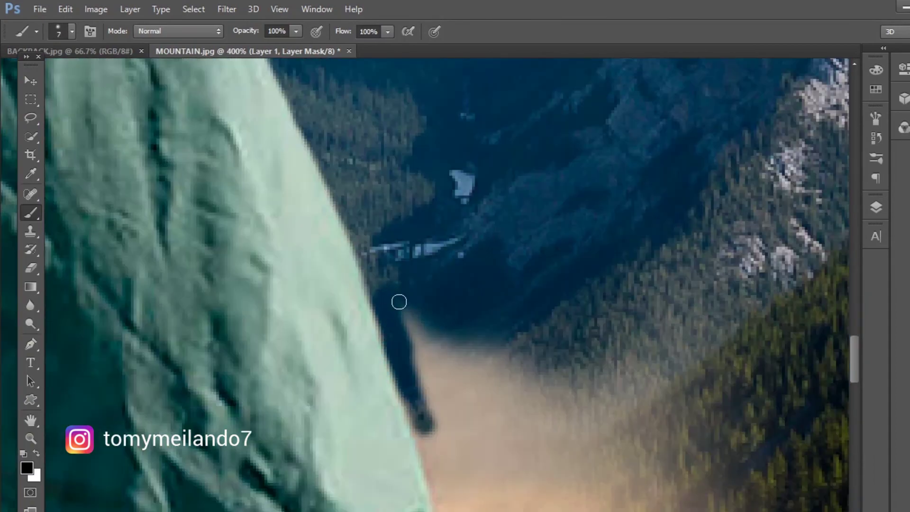
{"action": "key", "text": "bracketright"}
{"action": "key", "text": "bracketright"}
{"action": "key", "text": "bracketright"}
{"action": "key", "text": "bracketright"}
{"action": "key", "text": "bracketright"}
{"action": "mouse_move", "coordinate": [407, 317]}
{"action": "left_mouse_down"}
{"action": "mouse_move", "coordinate": [488, 395]}
{"action": "mouse_move", "coordinate": [641, 363]}
{"action": "left_mouse_up"}
- Mask out the sand next to the elbow area of the sleeve, narrowing the brush for the fabric edge
{"action": "scroll", "coordinate": [641, 363], "scroll_direction": "down", "scroll_amount": 3}
{"action": "mouse_move", "coordinate": [468, 265]}
{"action": "left_mouse_down"}
{"action": "mouse_move", "coordinate": [701, 372]}
{"action": "mouse_move", "coordinate": [521, 388]}
{"action": "left_mouse_up"}
{"action": "scroll", "coordinate": [497, 313], "scroll_direction": "down", "scroll_amount": 1}
{"action": "key", "text": "bracketleft"}
{"action": "key", "text": "bracketleft"}
{"action": "key", "text": "bracketleft"}
{"action": "key", "text": "bracketleft"}
{"action": "key", "text": "bracketleft"}
{"action": "left_click_drag", "start_coordinate": [409, 139], "coordinate": [458, 334]}
{"action": "left_click_drag", "start_coordinate": [464, 237], "coordinate": [477, 305]}
- Paint black along the forearm's outer edge to replace the sand with the forested slope
{"action": "scroll", "coordinate": [474, 265], "scroll_direction": "down", "scroll_amount": 2}
{"action": "left_click_drag", "start_coordinate": [452, 189], "coordinate": [509, 344]}
{"action": "key", "text": "bracketleft"}
{"action": "key", "text": "bracketleft"}
{"action": "key", "text": "bracketright"}
{"action": "key", "text": "bracketright"}
{"action": "key", "text": "bracketright"}
{"action": "key", "text": "bracketright"}
{"action": "mouse_move", "coordinate": [495, 223]}
{"action": "left_mouse_down"}
{"action": "mouse_move", "coordinate": [542, 270]}
{"action": "mouse_move", "coordinate": [606, 370]}
{"action": "left_mouse_up"}
- Mask out the sand above and around the jacket cuff with a small brush, ending at 10 pixels
{"action": "scroll", "coordinate": [544, 308], "scroll_direction": "down", "scroll_amount": 2}
{"action": "key", "text": "bracketleft"}
{"action": "key", "text": "bracketleft"}
{"action": "key", "text": "bracketleft"}
{"action": "key", "text": "bracketleft"}
{"action": "mouse_move", "coordinate": [531, 213]}
{"action": "left_mouse_down"}
{"action": "mouse_move", "coordinate": [554, 299]}
{"action": "mouse_move", "coordinate": [554, 283]}
{"action": "mouse_move", "coordinate": [646, 353]}
{"action": "left_mouse_up"}
{"action": "key", "text": "bracketright"}
{"action": "key", "text": "bracketright"}
{"action": "key", "text": "bracketright"}
{"action": "key", "text": "bracketright"}
{"action": "left_click_drag", "start_coordinate": [583, 266], "coordinate": [653, 317]}
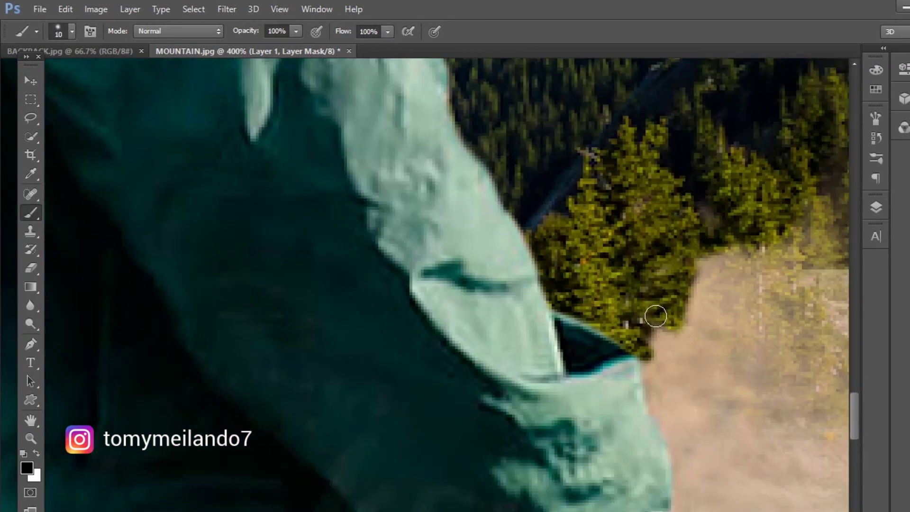
- Mask out the sand beside the jacket cuff with black, enlarging the brush for the area farther from the fabric
{"action": "scroll", "coordinate": [654, 317], "scroll_direction": "down", "scroll_amount": 2}
{"action": "left_click_drag", "start_coordinate": [647, 232], "coordinate": [743, 422]}
{"action": "key", "text": "bracketright"}
{"action": "key", "text": "bracketright"}
{"action": "left_click_drag", "start_coordinate": [702, 237], "coordinate": [738, 336]}
- Mask out the sand close to the sleeve's edge below the cuff opening with a much smaller brush
{"action": "key", "text": "bracketleft"}
{"action": "key", "text": "bracketleft"}
{"action": "key", "text": "bracketleft"}
{"action": "key", "text": "bracketleft"}
{"action": "key", "text": "bracketleft"}
{"action": "key", "text": "bracketleft"}
{"action": "key", "text": "bracketleft"}
{"action": "key", "text": "bracketleft"}
{"action": "key", "text": "bracketleft"}
{"action": "scroll", "coordinate": [737, 336], "scroll_direction": "down", "scroll_amount": 2}
{"action": "left_click_drag", "start_coordinate": [722, 272], "coordinate": [753, 377]}
{"action": "scroll", "coordinate": [753, 377], "scroll_direction": "down", "scroll_amount": 2}
{"action": "mouse_move", "coordinate": [742, 259]}
{"action": "left_mouse_down"}
{"action": "mouse_move", "coordinate": [717, 358]}
{"action": "mouse_move", "coordinate": [656, 395]}
{"action": "mouse_move", "coordinate": [538, 345]}
{"action": "mouse_move", "coordinate": [574, 292]}
{"action": "mouse_move", "coordinate": [537, 260]}
{"action": "mouse_move", "coordinate": [468, 158]}
{"action": "mouse_move", "coordinate": [436, 146]}
{"action": "mouse_move", "coordinate": [429, 206]}
{"action": "mouse_move", "coordinate": [122, 266]}
{"action": "mouse_move", "coordinate": [72, 462]}
{"action": "left_mouse_up"}
- Clear the sand farther away from the lower sleeve with an enlarged brush
{"action": "key", "text": "bracketright"}
{"action": "key", "text": "bracketright"}
{"action": "key", "text": "bracketright"}
{"action": "key", "text": "bracketright"}
{"action": "key", "text": "bracketright"}
{"action": "key", "text": "bracketright"}
{"action": "key", "text": "bracketright"}
{"action": "key", "text": "bracketright"}
{"action": "mouse_move", "coordinate": [95, 294]}
{"action": "left_mouse_down"}
{"action": "mouse_move", "coordinate": [127, 332]}
{"action": "mouse_move", "coordinate": [503, 270]}
{"action": "mouse_move", "coordinate": [474, 417]}
{"action": "mouse_move", "coordinate": [571, 403]}
{"action": "mouse_move", "coordinate": [711, 427]}
{"action": "left_mouse_up"}
{"action": "mouse_move", "coordinate": [796, 183]}
{"action": "left_mouse_down"}
{"action": "mouse_move", "coordinate": [490, 192]}
{"action": "mouse_move", "coordinate": [502, 450]}
{"action": "mouse_move", "coordinate": [593, 142]}
{"action": "left_mouse_up"}
- Enlarge the brush further and mask out the ground beside the man in the lower part of the photo
{"action": "key", "text": "bracketright"}
{"action": "key", "text": "bracketright"}
{"action": "key", "text": "bracketright"}
{"action": "key", "text": "bracketright"}
{"action": "key", "text": "bracketright"}
{"action": "key", "text": "bracketright"}
{"action": "key", "text": "bracketright"}
{"action": "key", "text": "bracketright"}
{"action": "key", "text": "bracketright"}
{"action": "scroll", "coordinate": [564, 297], "scroll_direction": "down", "scroll_amount": 3}
{"action": "mouse_move", "coordinate": [616, 208]}
{"action": "left_mouse_down"}
{"action": "mouse_move", "coordinate": [656, 455]}
{"action": "mouse_move", "coordinate": [786, 152]}
{"action": "left_mouse_up"}
- Mask out the original ground along the edge of the brown trousers with a reduced brush
{"action": "scroll", "coordinate": [343, 209], "scroll_direction": "up", "scroll_amount": 2}
{"action": "key", "text": "bracketleft"}
{"action": "key", "text": "bracketleft"}
{"action": "key", "text": "bracketleft"}
{"action": "key", "text": "bracketleft"}
{"action": "key", "text": "bracketleft"}
{"action": "key", "text": "bracketleft"}
{"action": "key", "text": "bracketleft"}
{"action": "key", "text": "bracketleft"}
{"action": "key", "text": "bracketleft"}
{"action": "mouse_move", "coordinate": [350, 129]}
{"action": "left_mouse_down"}
{"action": "mouse_move", "coordinate": [360, 207]}
{"action": "mouse_move", "coordinate": [460, 362]}
{"action": "mouse_move", "coordinate": [479, 425]}
{"action": "mouse_move", "coordinate": [341, 459]}
{"action": "mouse_move", "coordinate": [143, 137]}
{"action": "left_mouse_up"}
- Mask out the remaining ground behind the trousers with a 45-pixel brush
{"action": "key", "text": "bracketright"}
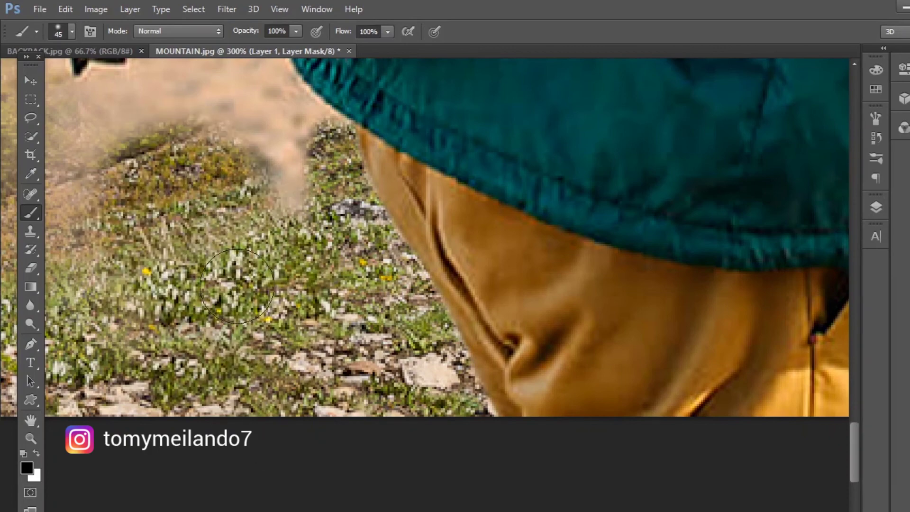
{"action": "scroll", "coordinate": [493, 342], "scroll_direction": "up", "scroll_amount": 2}
{"action": "mouse_move", "coordinate": [290, 67]}
{"action": "left_mouse_down"}
{"action": "mouse_move", "coordinate": [493, 342]}
{"action": "mouse_move", "coordinate": [436, 288]}
{"action": "left_mouse_up"}
- Mask out the sand along the backpack's bottom edge and the jacket hem with a 5-pixel brush
{"action": "key", "text": "bracketleft"}
{"action": "key", "text": "bracketleft"}
{"action": "key", "text": "bracketleft"}
{"action": "key", "text": "bracketleft"}
{"action": "key", "text": "bracketleft"}
{"action": "mouse_move", "coordinate": [540, 397]}
{"action": "left_mouse_down"}
{"action": "mouse_move", "coordinate": [495, 365]}
{"action": "mouse_move", "coordinate": [420, 242]}
{"action": "mouse_move", "coordinate": [286, 200]}
{"action": "left_mouse_up"}
{"action": "scroll", "coordinate": [287, 201], "scroll_direction": "up", "scroll_amount": 3}
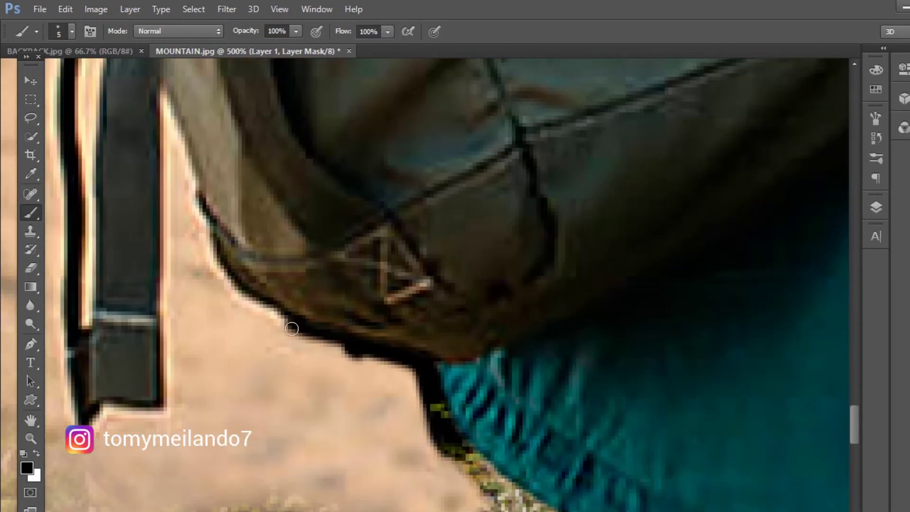
{"action": "key", "text": "p"}
{"action": "mouse_move", "coordinate": [290, 327]}
{"action": "left_mouse_down"}
{"action": "mouse_move", "coordinate": [163, 113]}
{"action": "mouse_move", "coordinate": [204, 265]}
{"action": "mouse_move", "coordinate": [180, 379]}
{"action": "mouse_move", "coordinate": [427, 392]}
{"action": "mouse_move", "coordinate": [147, 436]}
{"action": "left_mouse_up"}
- Mask out the sand beneath the backpack around its hanging strap with an enlarged brush
{"action": "key", "text": "b"}
{"action": "key", "text": "bracketleft"}
{"action": "key", "text": "bracketleft"}
{"action": "key", "text": "bracketleft"}
{"action": "key", "text": "bracketleft"}
{"action": "key", "text": "bracketleft"}
{"action": "key", "text": "bracketright"}
{"action": "key", "text": "bracketright"}
{"action": "key", "text": "bracketright"}
{"action": "key", "text": "bracketright"}
{"action": "key", "text": "bracketright"}
{"action": "key", "text": "bracketright"}
{"action": "left_click_drag", "start_coordinate": [114, 361], "coordinate": [303, 419]}
- Mask out the thin edge along the backpack's side strap and lower pocket with a 5-pixel brush
{"action": "key", "text": "bracketleft"}
{"action": "key", "text": "bracketleft"}
{"action": "key", "text": "bracketleft"}
{"action": "left_click_drag", "start_coordinate": [273, 401], "coordinate": [271, 138]}
{"action": "mouse_move", "coordinate": [279, 147]}
{"action": "left_mouse_down"}
{"action": "mouse_move", "coordinate": [307, 308]}
{"action": "mouse_move", "coordinate": [330, 202]}
{"action": "mouse_move", "coordinate": [299, 114]}
{"action": "left_mouse_up"}
{"action": "mouse_move", "coordinate": [345, 244]}
{"action": "left_mouse_down"}
{"action": "mouse_move", "coordinate": [384, 392]}
{"action": "mouse_move", "coordinate": [391, 465]}
{"action": "left_mouse_up"}
{"action": "left_click_drag", "start_coordinate": [319, 311], "coordinate": [282, 126]}
{"action": "left_click_drag", "start_coordinate": [287, 283], "coordinate": [353, 395]}
{"action": "left_click_drag", "start_coordinate": [349, 245], "coordinate": [240, 187]}
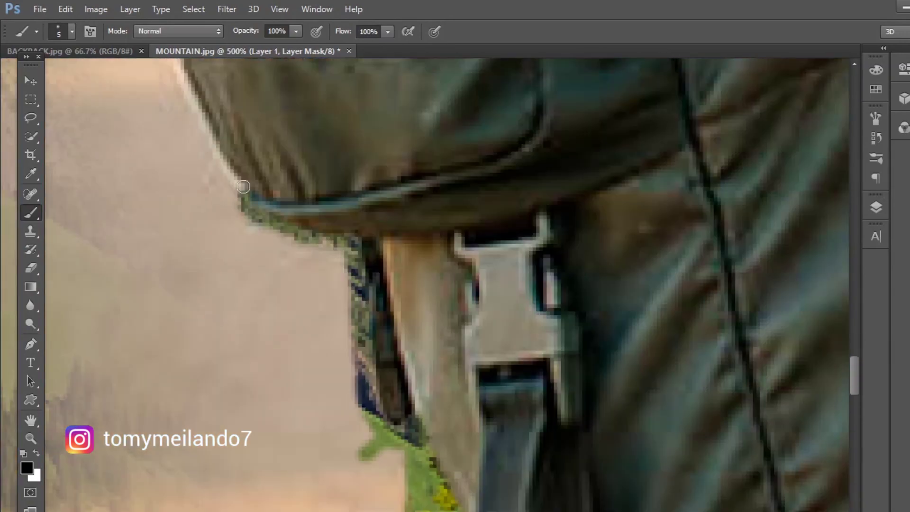
- Widen the masked area outside the backpack's lower pocket with a larger brush
{"action": "key", "text": "bracketright"}
{"action": "key", "text": "bracketright"}
{"action": "key", "text": "bracketright"}
{"action": "left_click_drag", "start_coordinate": [342, 260], "coordinate": [235, 228]}
{"action": "left_click_drag", "start_coordinate": [260, 160], "coordinate": [262, 297]}
{"action": "mouse_move", "coordinate": [161, 177]}
{"action": "left_mouse_down"}
{"action": "mouse_move", "coordinate": [205, 297]}
{"action": "mouse_move", "coordinate": [222, 398]}
{"action": "left_mouse_up"}
- Refine the mask along the pocket's outer edge with a 4-pixel brush, alternating between black and white
{"action": "key", "text": "x"}
{"action": "key", "text": "bracketleft"}
{"action": "key", "text": "bracketleft"}
{"action": "key", "text": "bracketleft"}
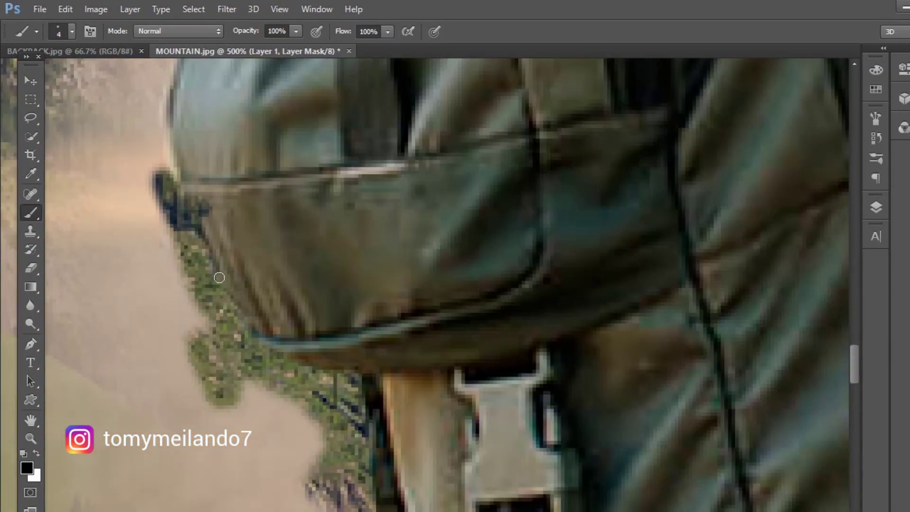
{"action": "key", "text": "x"}
{"action": "mouse_move", "coordinate": [189, 203]}
{"action": "left_mouse_down"}
{"action": "mouse_move", "coordinate": [275, 339]}
{"action": "mouse_move", "coordinate": [228, 176]}
{"action": "mouse_move", "coordinate": [285, 344]}
{"action": "left_mouse_up"}
{"action": "key", "text": "x"}
- Mask out the background along the upper backpack and inside the strap loop at the shoulder with a 4-pixel brush
{"action": "mouse_move", "coordinate": [277, 363]}
{"action": "left_mouse_down"}
{"action": "mouse_move", "coordinate": [341, 143]}
{"action": "mouse_move", "coordinate": [361, 309]}
{"action": "left_mouse_up"}
{"action": "mouse_move", "coordinate": [349, 277]}
{"action": "left_mouse_down"}
{"action": "mouse_move", "coordinate": [408, 189]}
{"action": "mouse_move", "coordinate": [257, 336]}
{"action": "left_mouse_up"}
{"action": "mouse_move", "coordinate": [265, 327]}
{"action": "left_mouse_down"}
{"action": "mouse_move", "coordinate": [371, 260]}
{"action": "mouse_move", "coordinate": [490, 147]}
{"action": "left_mouse_up"}
{"action": "mouse_move", "coordinate": [490, 148]}
{"action": "left_mouse_down"}
{"action": "mouse_move", "coordinate": [349, 239]}
{"action": "mouse_move", "coordinate": [502, 169]}
{"action": "left_mouse_up"}
{"action": "left_click_drag", "start_coordinate": [501, 169], "coordinate": [327, 340]}
{"action": "left_click_drag", "start_coordinate": [420, 289], "coordinate": [273, 424]}
{"action": "left_click_drag", "start_coordinate": [330, 362], "coordinate": [381, 334]}
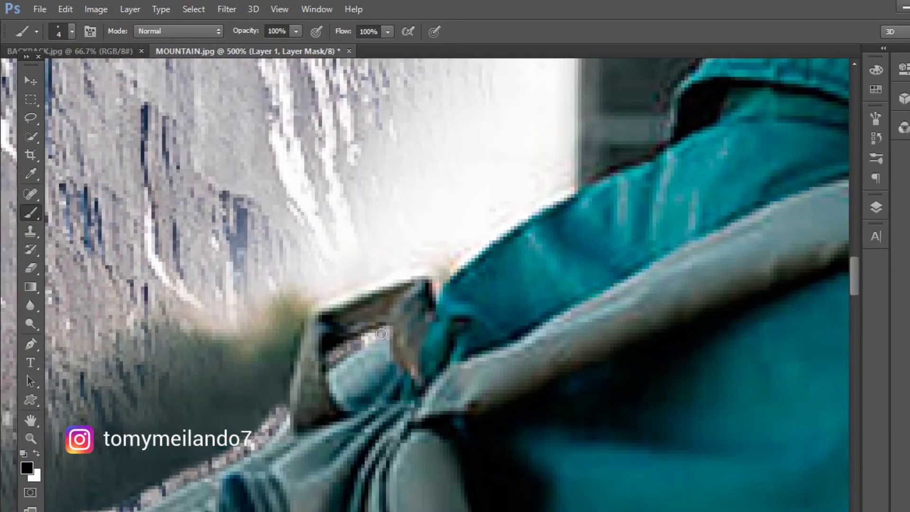
- Refine the mask along the jacket's shoulder and collar, painting black outside and white over the fabric edge
{"action": "mouse_move", "coordinate": [287, 408]}
{"action": "left_mouse_down"}
{"action": "mouse_move", "coordinate": [469, 249]}
{"action": "mouse_move", "coordinate": [267, 339]}
{"action": "left_mouse_up"}
{"action": "left_click_drag", "start_coordinate": [268, 343], "coordinate": [445, 247]}
{"action": "mouse_move", "coordinate": [303, 405]}
{"action": "left_mouse_down"}
{"action": "mouse_move", "coordinate": [369, 299]}
{"action": "mouse_move", "coordinate": [440, 235]}
{"action": "mouse_move", "coordinate": [309, 362]}
{"action": "left_mouse_up"}
{"action": "key", "text": "x"}
{"action": "mouse_move", "coordinate": [308, 362]}
{"action": "left_mouse_down"}
{"action": "mouse_move", "coordinate": [327, 298]}
{"action": "mouse_move", "coordinate": [335, 188]}
{"action": "mouse_move", "coordinate": [352, 236]}
{"action": "left_mouse_up"}
{"action": "key", "text": "x"}
- Paint white along the ear and back of the neck to restore their edge in the mask
{"action": "key", "text": "bracketright"}
{"action": "key", "text": "bracketright"}
{"action": "key", "text": "x"}
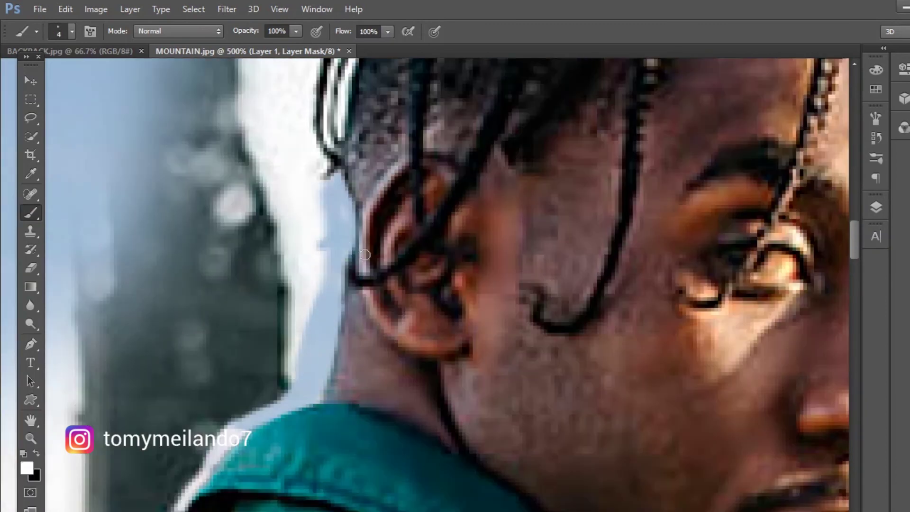
{"action": "left_click_drag", "start_coordinate": [355, 189], "coordinate": [331, 325]}
{"action": "key", "text": "x"}
- Mask out the pale background behind the neck and hanging braids, narrowing the brush for the finer edges
{"action": "left_click_drag", "start_coordinate": [299, 294], "coordinate": [310, 101]}
{"action": "left_click_drag", "start_coordinate": [340, 211], "coordinate": [286, 351]}
{"action": "key", "text": "bracketleft"}
{"action": "key", "text": "bracketleft"}
{"action": "key", "text": "bracketleft"}
{"action": "mouse_move", "coordinate": [300, 273]}
{"action": "left_mouse_down"}
{"action": "mouse_move", "coordinate": [254, 411]}
{"action": "mouse_move", "coordinate": [282, 273]}
{"action": "mouse_move", "coordinate": [270, 223]}
{"action": "mouse_move", "coordinate": [370, 156]}
{"action": "mouse_move", "coordinate": [198, 254]}
{"action": "left_mouse_up"}
- Mask out the background farther from the hair with an enlarged brush
{"action": "key", "text": "bracketright"}
{"action": "key", "text": "bracketright"}
{"action": "key", "text": "bracketright"}
{"action": "key", "text": "bracketright"}
{"action": "key", "text": "x"}
{"action": "key", "text": "x"}
{"action": "mouse_move", "coordinate": [203, 251]}
{"action": "left_mouse_down"}
{"action": "mouse_move", "coordinate": [302, 221]}
{"action": "mouse_move", "coordinate": [463, 230]}
{"action": "mouse_move", "coordinate": [464, 178]}
{"action": "left_mouse_up"}
- Mask out the background closely around the head's outline with a reduced brush
{"action": "key", "text": "bracketleft"}
{"action": "key", "text": "bracketleft"}
{"action": "key", "text": "bracketleft"}
{"action": "mouse_move", "coordinate": [464, 178]}
{"action": "left_mouse_down"}
{"action": "mouse_move", "coordinate": [598, 230]}
{"action": "mouse_move", "coordinate": [676, 276]}
{"action": "mouse_move", "coordinate": [717, 386]}
{"action": "mouse_move", "coordinate": [457, 238]}
{"action": "left_mouse_up"}
{"action": "mouse_move", "coordinate": [457, 238]}
{"action": "left_mouse_down"}
{"action": "mouse_move", "coordinate": [463, 407]}
{"action": "mouse_move", "coordinate": [462, 338]}
{"action": "left_mouse_up"}
{"action": "mouse_move", "coordinate": [463, 338]}
{"action": "left_mouse_down"}
{"action": "mouse_move", "coordinate": [430, 421]}
{"action": "mouse_move", "coordinate": [307, 195]}
{"action": "left_mouse_up"}
{"action": "mouse_move", "coordinate": [306, 195]}
{"action": "left_mouse_down"}
{"action": "mouse_move", "coordinate": [286, 317]}
{"action": "mouse_move", "coordinate": [260, 361]}
{"action": "left_mouse_up"}
{"action": "mouse_move", "coordinate": [261, 361]}
{"action": "left_mouse_down"}
{"action": "mouse_move", "coordinate": [287, 197]}
{"action": "mouse_move", "coordinate": [206, 340]}
{"action": "mouse_move", "coordinate": [132, 424]}
{"action": "mouse_move", "coordinate": [264, 262]}
{"action": "left_mouse_up"}
{"action": "mouse_move", "coordinate": [264, 261]}
{"action": "left_mouse_down"}
{"action": "mouse_move", "coordinate": [318, 326]}
{"action": "mouse_move", "coordinate": [280, 299]}
{"action": "left_mouse_up"}
- Mask out the original background in front of the man down toward the jacket with an enlarged brush
{"action": "key", "text": "bracketright"}
{"action": "key", "text": "bracketright"}
{"action": "key", "text": "bracketright"}
{"action": "mouse_move", "coordinate": [274, 270]}
{"action": "left_mouse_down"}
{"action": "mouse_move", "coordinate": [317, 258]}
{"action": "mouse_move", "coordinate": [337, 333]}
{"action": "left_mouse_up"}
{"action": "mouse_move", "coordinate": [337, 333]}
{"action": "left_mouse_down"}
{"action": "mouse_move", "coordinate": [284, 219]}
{"action": "mouse_move", "coordinate": [322, 302]}
{"action": "mouse_move", "coordinate": [379, 347]}
{"action": "left_mouse_up"}
{"action": "scroll", "coordinate": [398, 308], "scroll_direction": "down", "scroll_amount": 2}
{"action": "left_click_drag", "start_coordinate": [414, 287], "coordinate": [422, 411]}
- Refine the mask around the ear, neck and front edge of the jacket with a fine brush
{"action": "key", "text": "bracketleft"}
{"action": "key", "text": "bracketleft"}
{"action": "key", "text": "x"}
{"action": "key", "text": "x"}
{"action": "left_click_drag", "start_coordinate": [436, 371], "coordinate": [455, 432]}
{"action": "left_click_drag", "start_coordinate": [455, 432], "coordinate": [360, 281]}
{"action": "left_click_drag", "start_coordinate": [360, 282], "coordinate": [390, 394]}
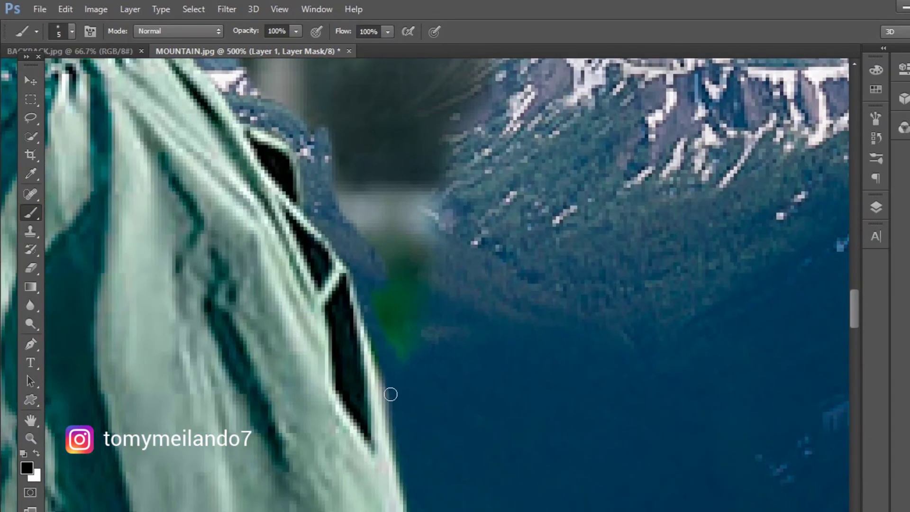
{"action": "left_click_drag", "start_coordinate": [402, 322], "coordinate": [393, 189]}
- Mask out the leftover background in front of the jacket with an enlarged brush
{"action": "key", "text": "ctrl+minus"}
{"action": "key", "text": "ctrl+minus"}
{"action": "key", "text": "bracketright"}
{"action": "key", "text": "bracketright"}
{"action": "key", "text": "bracketright"}
{"action": "key", "text": "bracketright"}
{"action": "left_click_drag", "start_coordinate": [443, 299], "coordinate": [492, 189]}
{"action": "left_click_drag", "start_coordinate": [419, 93], "coordinate": [519, 268]}
- Mask out the building remnants in front of the face with the brush enlarged to 50 px
{"action": "key", "text": "bracketright"}
{"action": "key", "text": "bracketright"}
{"action": "key", "text": "bracketright"}
{"action": "left_click_drag", "start_coordinate": [520, 374], "coordinate": [725, 270]}
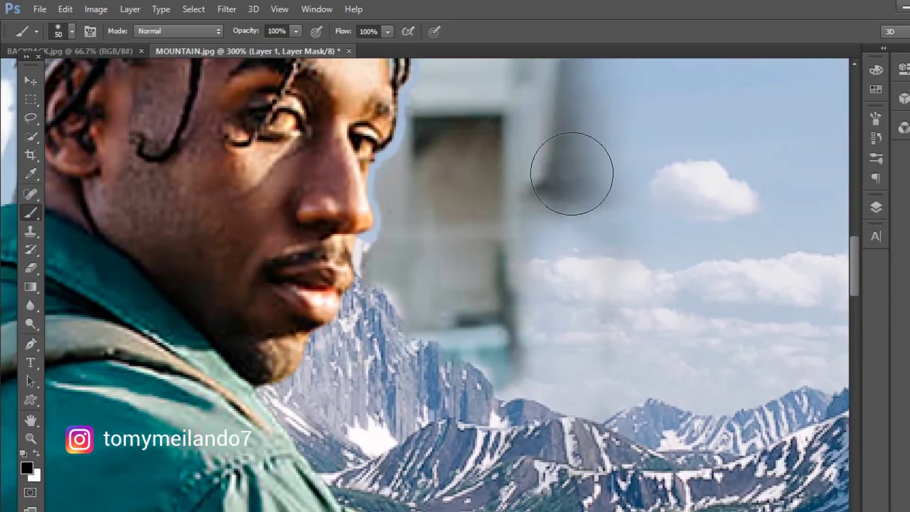
{"action": "mouse_move", "coordinate": [570, 172]}
{"action": "left_mouse_down"}
{"action": "mouse_move", "coordinate": [476, 384]}
{"action": "mouse_move", "coordinate": [392, 254]}
{"action": "mouse_move", "coordinate": [450, 213]}
{"action": "left_mouse_up"}
- Mask out the background beside the forehead and front braids with a brush reduced to about 10 px
{"action": "key", "text": "bracketleft"}
{"action": "scroll", "coordinate": [431, 199], "scroll_direction": "up", "scroll_amount": 5}
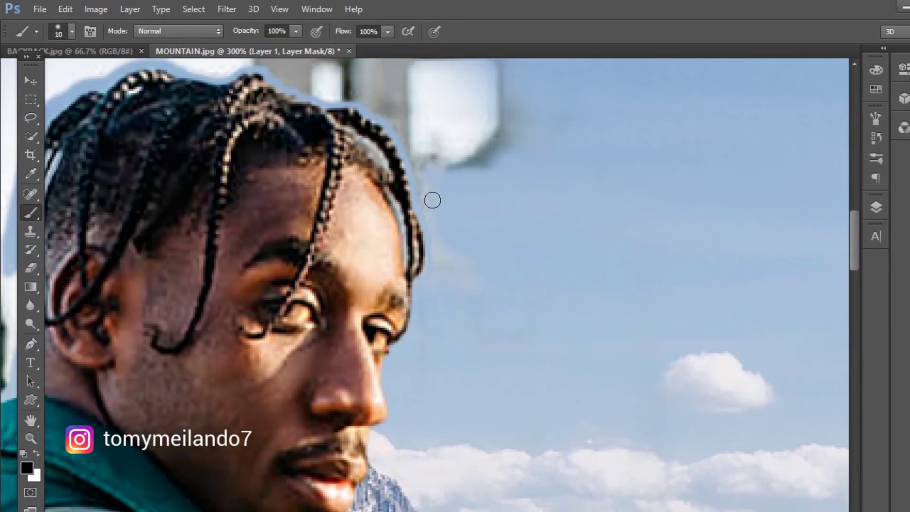
{"action": "left_click_drag", "start_coordinate": [483, 255], "coordinate": [417, 208]}
{"action": "key", "text": "bracketleft"}
{"action": "key", "text": "bracketleft"}
{"action": "key", "text": "bracketleft"}
{"action": "key", "text": "bracketright"}
{"action": "mouse_move", "coordinate": [347, 206]}
{"action": "left_mouse_down"}
{"action": "mouse_move", "coordinate": [339, 309]}
{"action": "mouse_move", "coordinate": [329, 262]}
{"action": "left_mouse_up"}
- Mask out the remaining pale background and smudges in the sky above the hair, varying the brush size
{"action": "key", "text": "bracketright"}
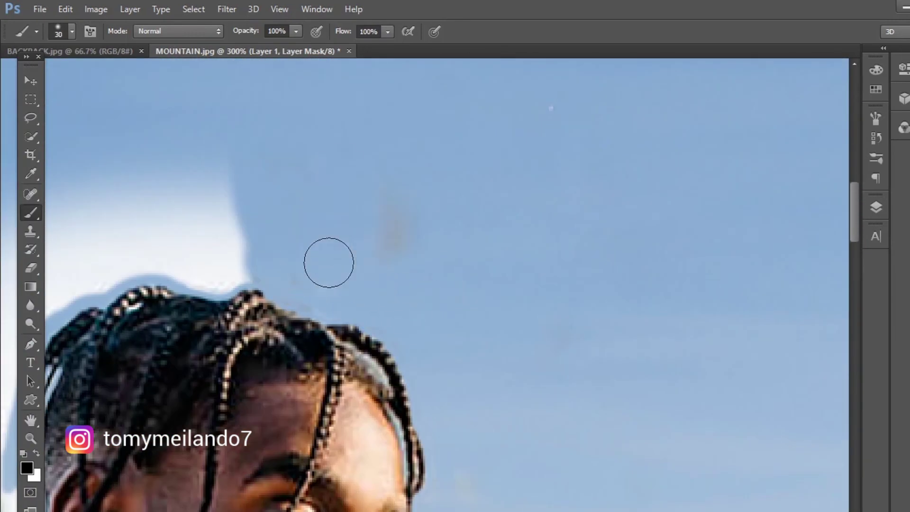
{"action": "key", "text": "bracketleft"}
{"action": "left_click_drag", "start_coordinate": [262, 244], "coordinate": [527, 214]}
{"action": "key", "text": "bracketright"}
{"action": "key", "text": "bracketright"}
{"action": "mouse_move", "coordinate": [450, 175]}
{"action": "left_mouse_down"}
{"action": "mouse_move", "coordinate": [278, 264]}
{"action": "mouse_move", "coordinate": [508, 254]}
{"action": "mouse_move", "coordinate": [438, 226]}
{"action": "left_mouse_up"}
- Mask out the white sky and dark tree behind the back of the head with a 20 px brush
{"action": "key", "text": "bracketleft"}
{"action": "key", "text": "bracketleft"}
{"action": "key", "text": "bracketleft"}
{"action": "left_click_drag", "start_coordinate": [346, 331], "coordinate": [427, 275]}
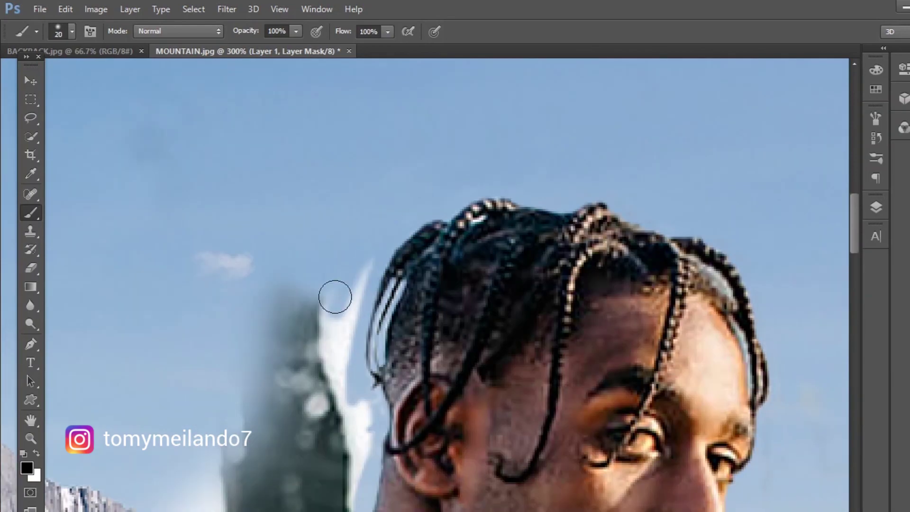
{"action": "left_click_drag", "start_coordinate": [335, 298], "coordinate": [327, 412]}
{"action": "left_click_drag", "start_coordinate": [302, 431], "coordinate": [389, 279]}
{"action": "mouse_move", "coordinate": [364, 151]}
{"action": "left_mouse_down"}
{"action": "mouse_move", "coordinate": [386, 357]}
{"action": "mouse_move", "coordinate": [348, 439]}
{"action": "left_mouse_up"}
- Mask out the background behind the neck and down to the jacket collar, enlarging the brush to 30 px
{"action": "key", "text": "bracketleft"}
{"action": "key", "text": "bracketleft"}
{"action": "key", "text": "bracketleft"}
{"action": "key", "text": "bracketleft"}
{"action": "key", "text": "bracketright"}
{"action": "key", "text": "bracketright"}
{"action": "key", "text": "bracketright"}
{"action": "key", "text": "bracketright"}
{"action": "left_click_drag", "start_coordinate": [371, 386], "coordinate": [313, 379]}
{"action": "left_click_drag", "start_coordinate": [353, 408], "coordinate": [452, 221]}
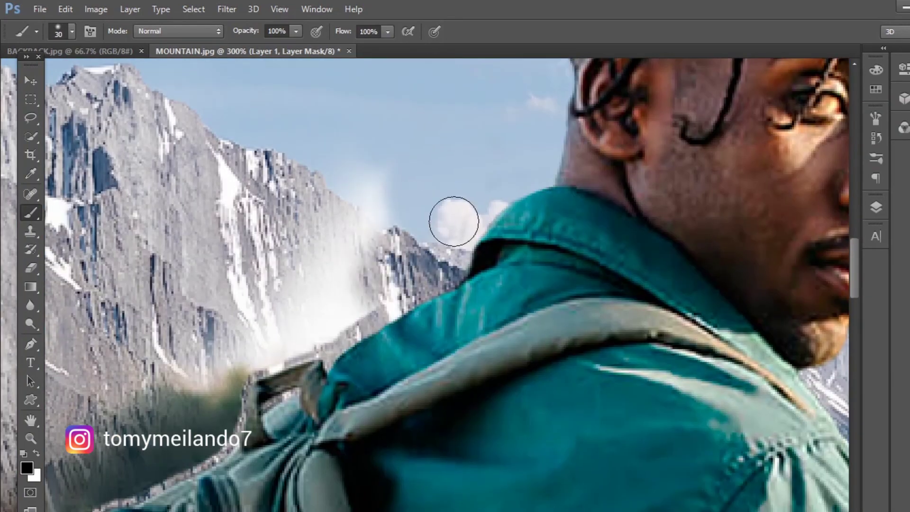
- Mask out the pale haze above the shoulder and around the backpack's top handle with a reduced brush
{"action": "key", "text": "bracketleft"}
{"action": "key", "text": "bracketleft"}
{"action": "key", "text": "bracketleft"}
{"action": "mouse_move", "coordinate": [369, 199]}
{"action": "left_mouse_down"}
{"action": "mouse_move", "coordinate": [262, 321]}
{"action": "mouse_move", "coordinate": [404, 165]}
{"action": "left_mouse_up"}
{"action": "key", "text": "bracketright"}
{"action": "key", "text": "bracketright"}
{"action": "mouse_move", "coordinate": [376, 225]}
{"action": "left_mouse_down"}
{"action": "mouse_move", "coordinate": [268, 322]}
{"action": "mouse_move", "coordinate": [318, 237]}
{"action": "left_mouse_up"}
{"action": "left_click_drag", "start_coordinate": [251, 327], "coordinate": [396, 232]}
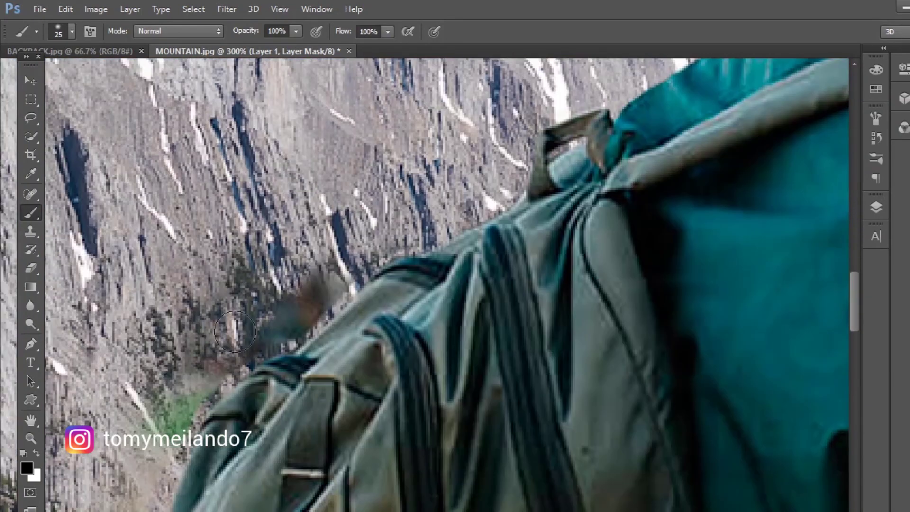
- Mask out the remaining background along the rear outline of the backpack with a 25 px brush
{"action": "mouse_move", "coordinate": [338, 273]}
{"action": "left_mouse_down"}
{"action": "mouse_move", "coordinate": [166, 386]}
{"action": "mouse_move", "coordinate": [353, 62]}
{"action": "left_mouse_up"}
{"action": "mouse_move", "coordinate": [329, 137]}
{"action": "left_mouse_down"}
{"action": "mouse_move", "coordinate": [161, 379]}
{"action": "mouse_move", "coordinate": [355, 420]}
{"action": "left_mouse_up"}
{"action": "left_click_drag", "start_coordinate": [357, 422], "coordinate": [425, 213]}
{"action": "left_click_drag", "start_coordinate": [535, 305], "coordinate": [512, 446]}
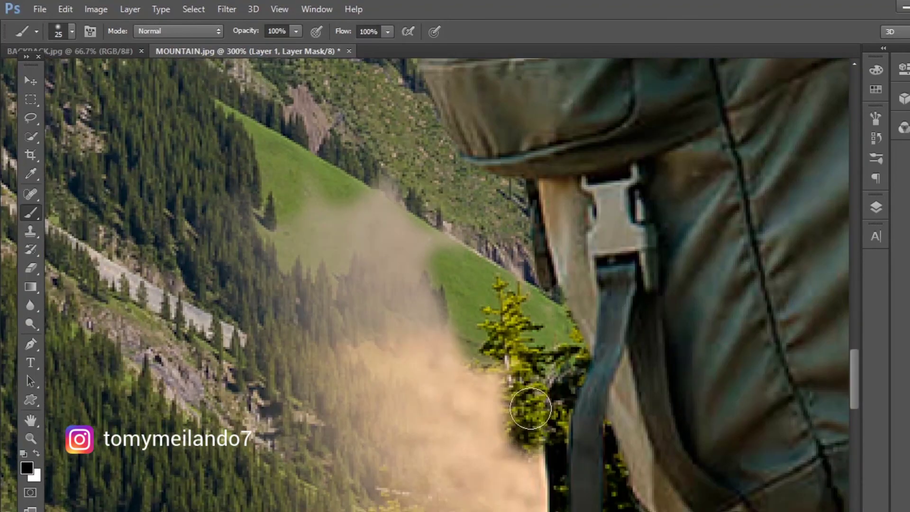
- Mask out the sandy ground behind and below the backpack's buckle and hanging strap
{"action": "left_click_drag", "start_coordinate": [261, 190], "coordinate": [531, 462]}
{"action": "mouse_move", "coordinate": [524, 488]}
{"action": "left_mouse_down"}
{"action": "mouse_move", "coordinate": [518, 351]}
{"action": "mouse_move", "coordinate": [332, 265]}
{"action": "left_mouse_up"}
{"action": "mouse_move", "coordinate": [530, 454]}
{"action": "left_mouse_down"}
{"action": "mouse_move", "coordinate": [486, 270]}
{"action": "mouse_move", "coordinate": [394, 403]}
{"action": "left_mouse_up"}
{"action": "mouse_move", "coordinate": [474, 355]}
{"action": "left_mouse_down"}
{"action": "mouse_move", "coordinate": [588, 294]}
{"action": "mouse_move", "coordinate": [727, 370]}
{"action": "left_mouse_up"}
{"action": "left_click_drag", "start_coordinate": [730, 417], "coordinate": [487, 417]}
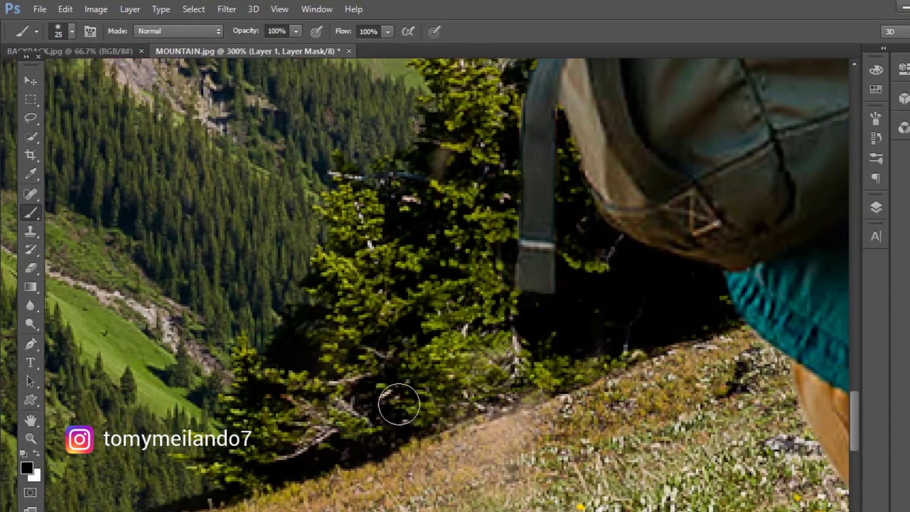
- Move the masked man slightly to the left across the mountain landscape
{"action": "scroll", "coordinate": [434, 375], "scroll_direction": "down", "scroll_amount": 4}
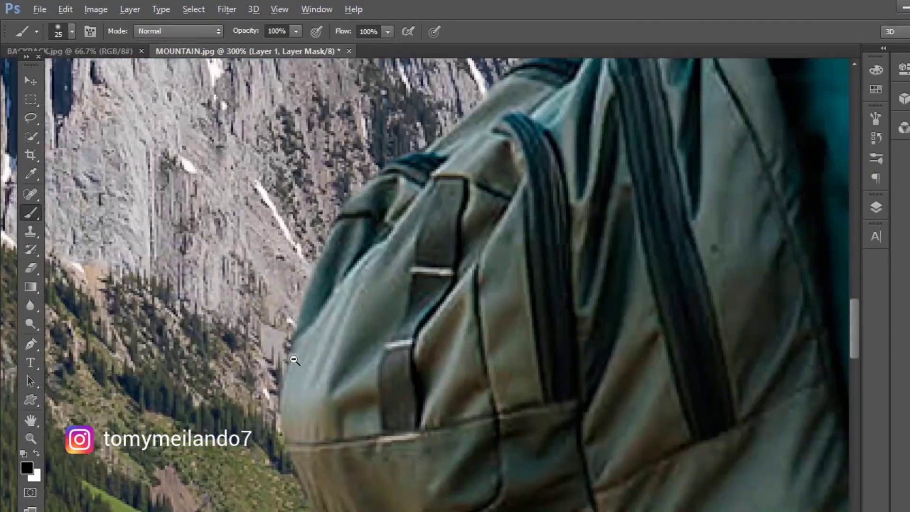
{"action": "left_click", "coordinate": [272, 338], "text": "alt"}
{"action": "left_click", "coordinate": [294, 359], "text": "alt"}
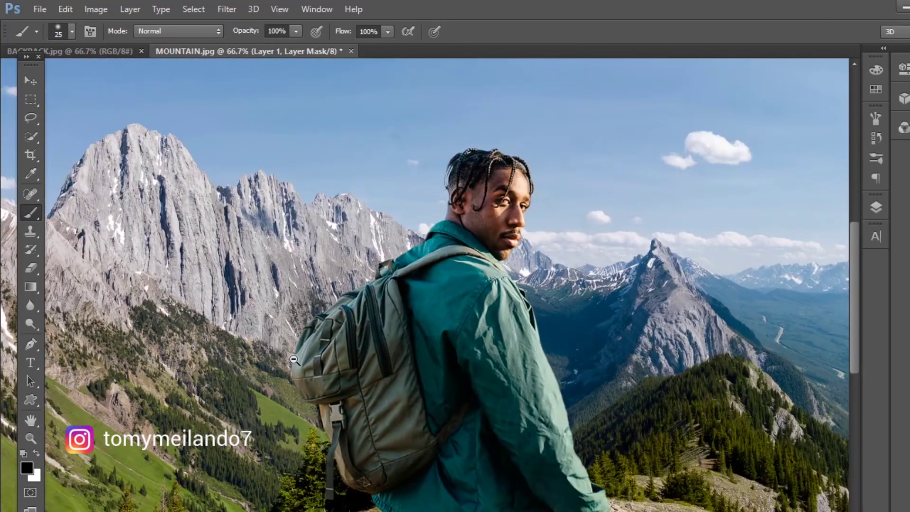
{"action": "left_click", "coordinate": [294, 359], "text": "alt"}
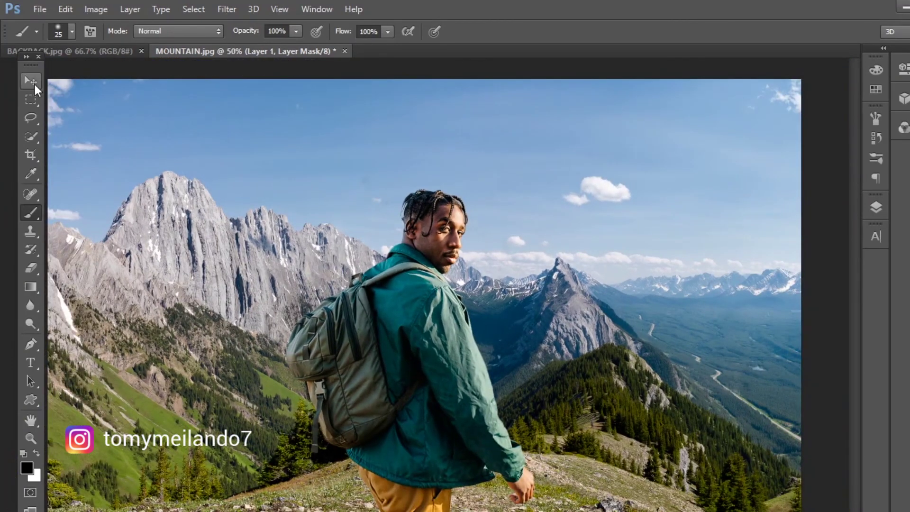
{"action": "left_click", "coordinate": [31, 82]}
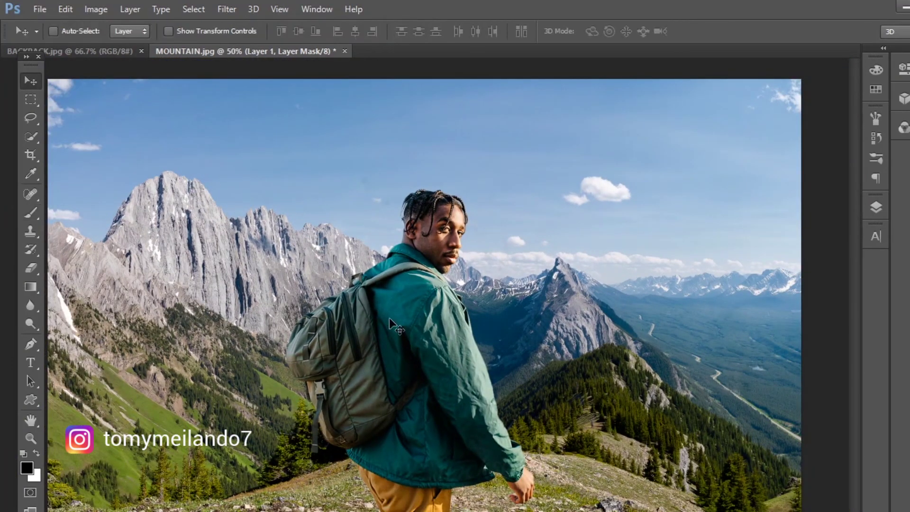
{"action": "left_click_drag", "start_coordinate": [389, 319], "coordinate": [368, 327]}
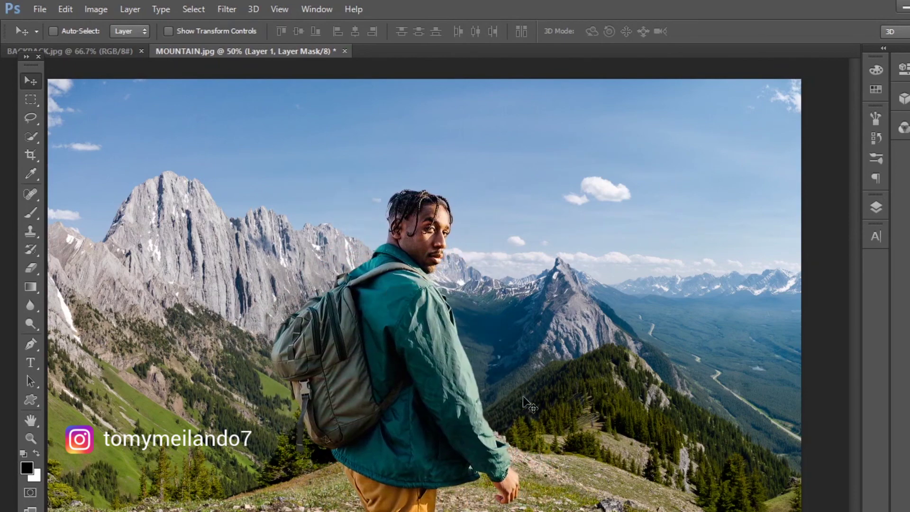
- Reposition the man a little farther left in the landscape with the Move tool
{"action": "left_click", "coordinate": [32, 217]}
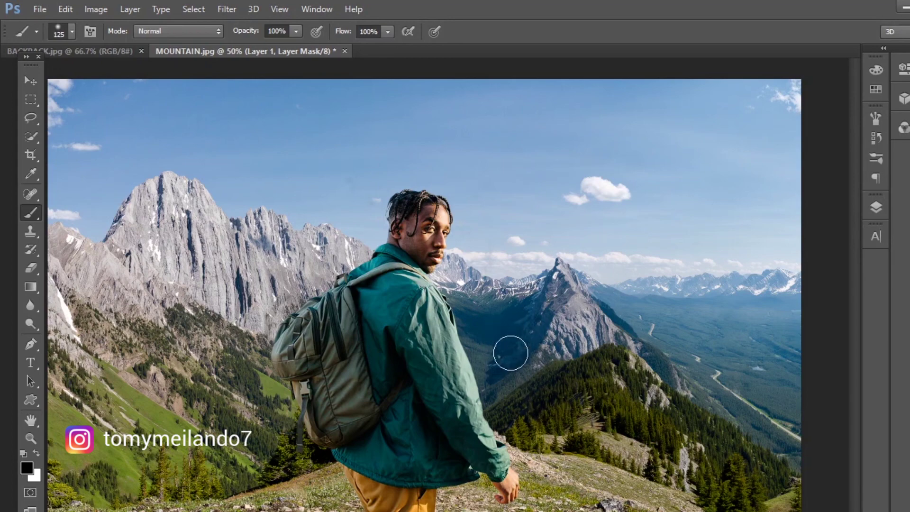
{"action": "left_click", "coordinate": [30, 81]}
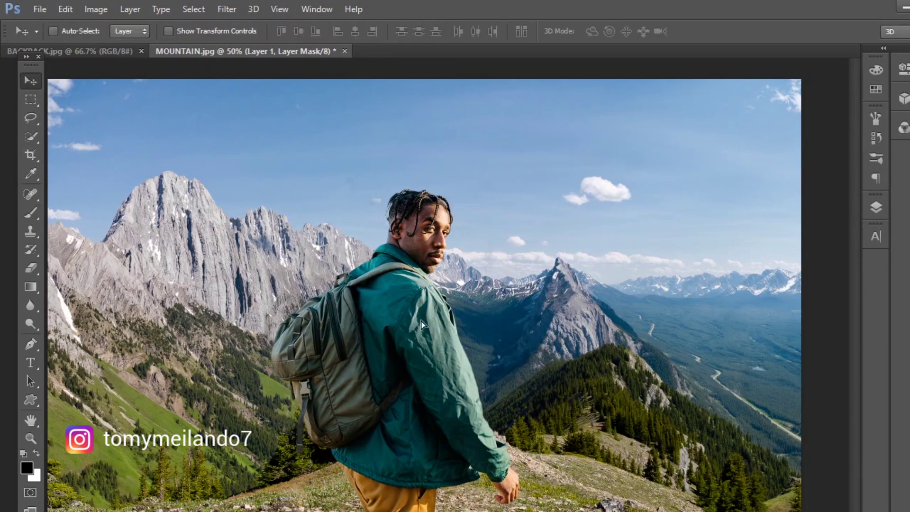
{"action": "mouse_move", "coordinate": [422, 324]}
{"action": "left_mouse_down"}
{"action": "mouse_move", "coordinate": [440, 322]}
{"action": "mouse_move", "coordinate": [416, 324]}
{"action": "left_mouse_up"}
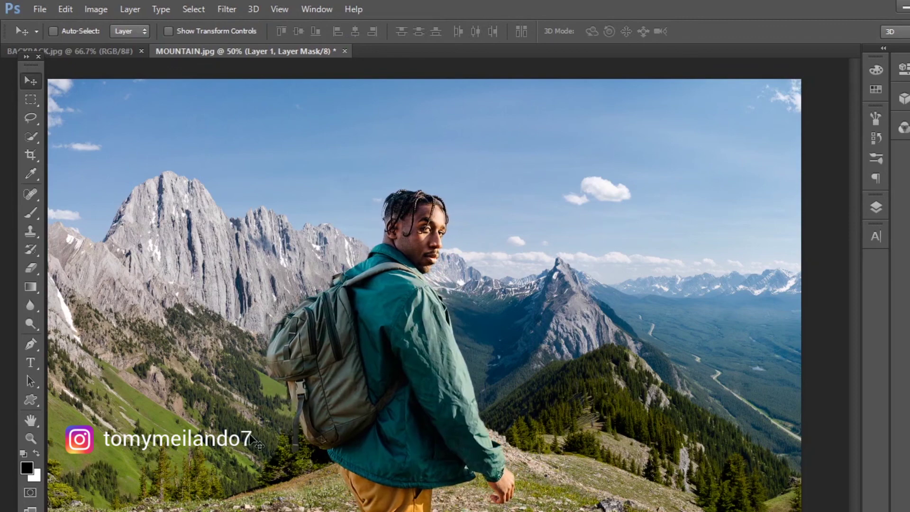
{"action": "key", "text": "b"}
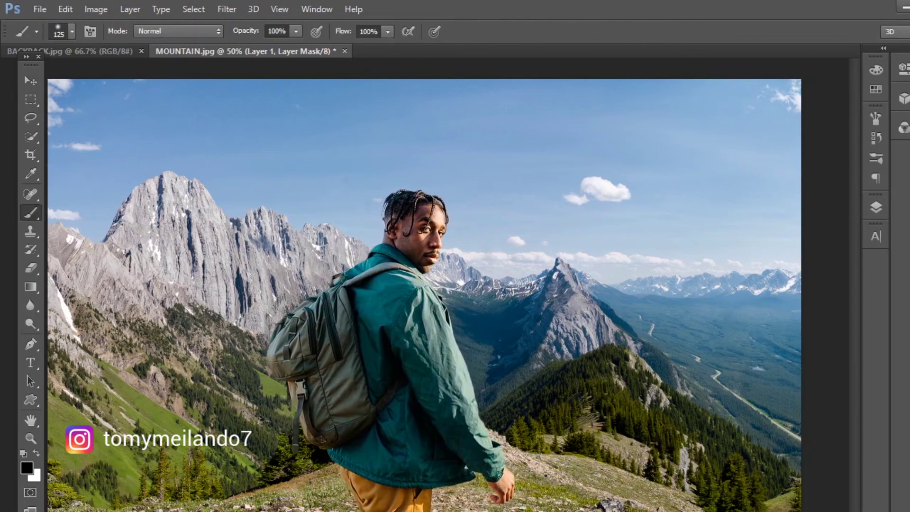
{"action": "left_click", "coordinate": [28, 84]}
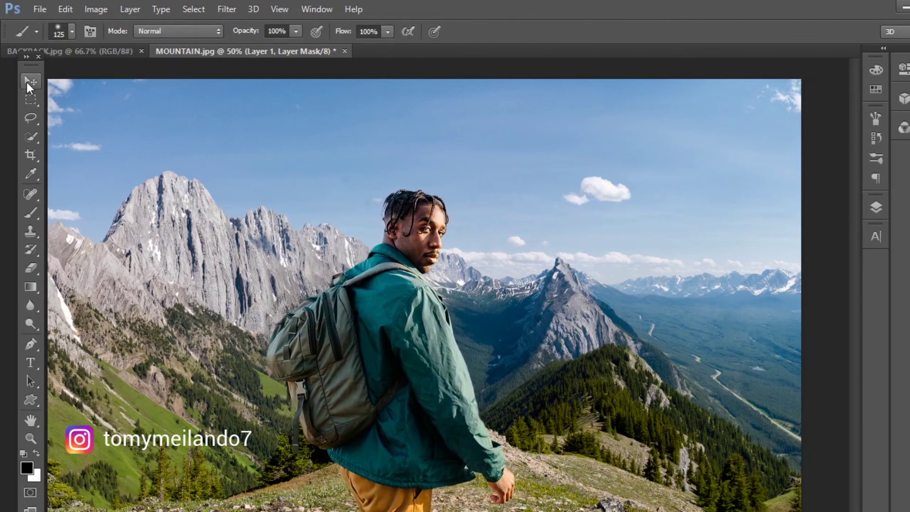
{"action": "left_click_drag", "start_coordinate": [396, 312], "coordinate": [374, 327]}
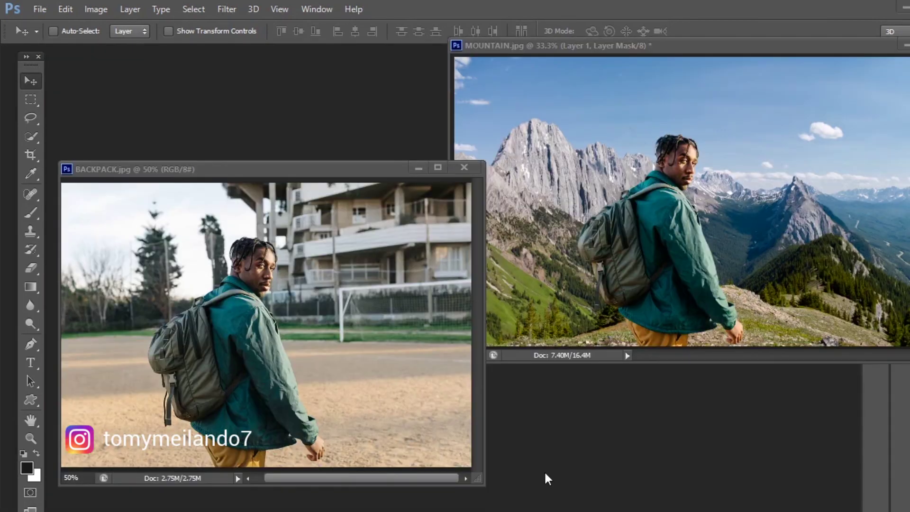